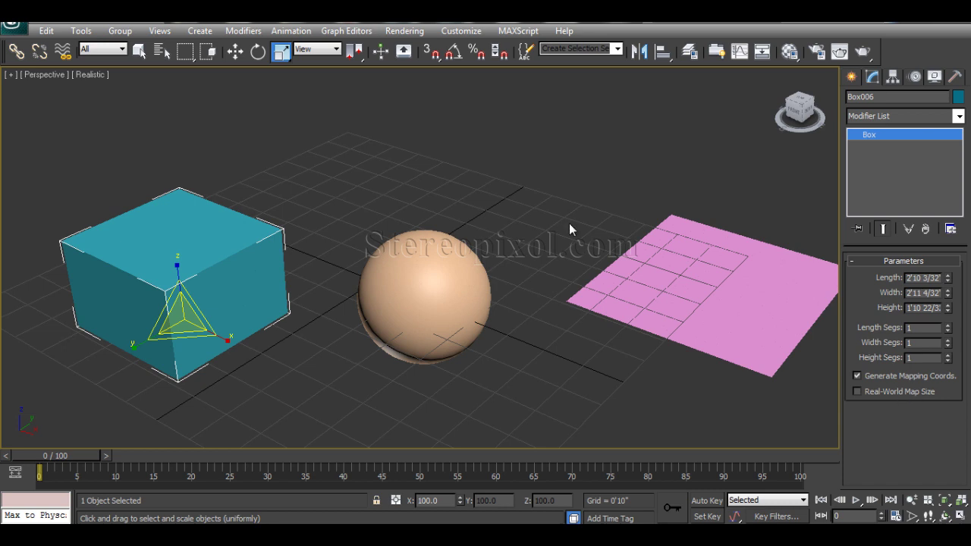
Select the plane, the sphere and the box in turn to review their base parameters
{"action": "left_click", "coordinate": [531, 206]}
{"action": "middle_click_drag", "start_coordinate": [511, 230], "coordinate": [507, 230]}
{"action": "scroll", "coordinate": [508, 229], "scroll_direction": "down", "scroll_amount": 4}
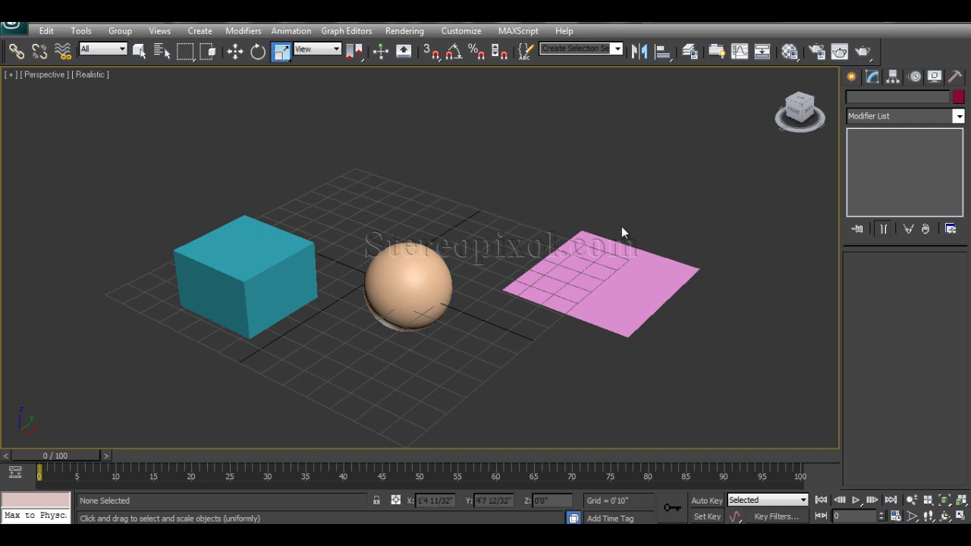
{"action": "left_click", "coordinate": [587, 260]}
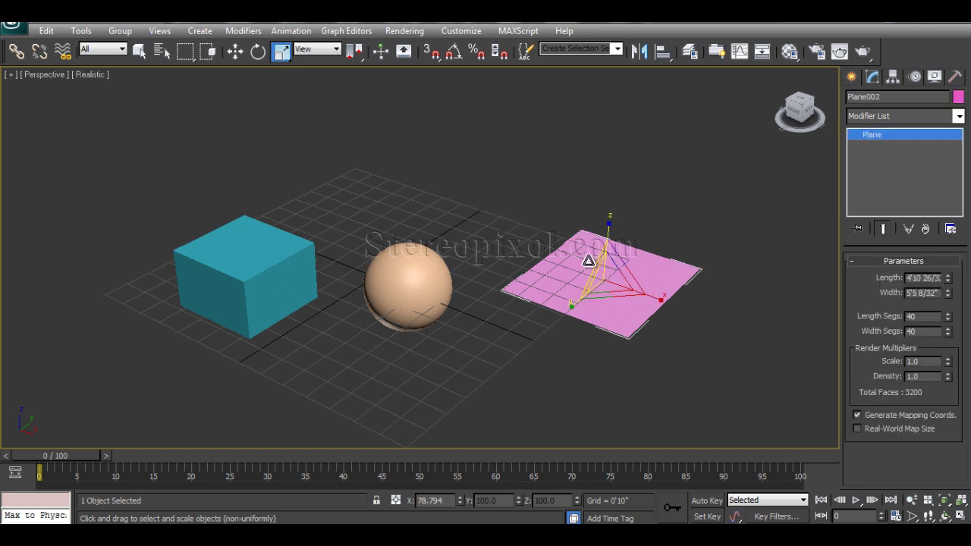
{"action": "left_click", "coordinate": [391, 283]}
{"action": "key", "text": "r"}
{"action": "left_click", "coordinate": [311, 272]}
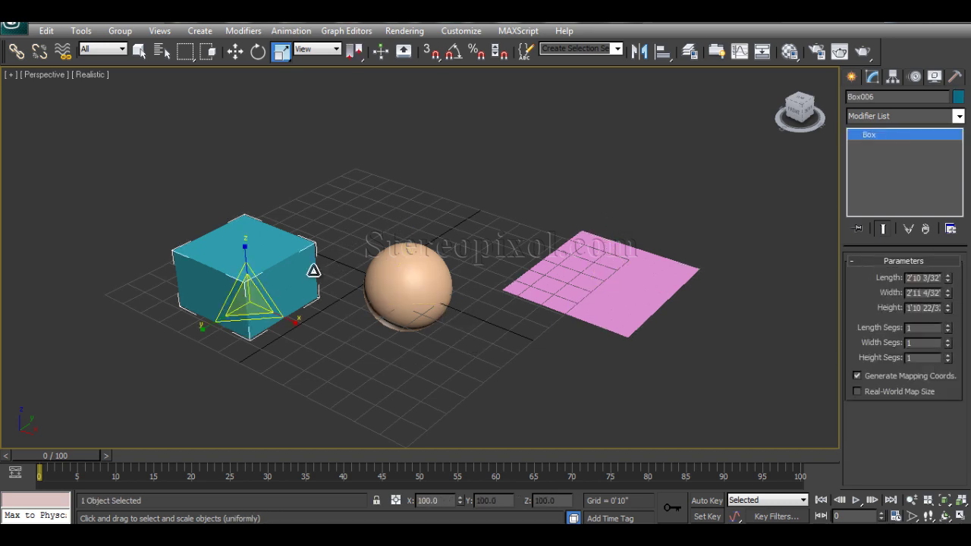
{"action": "left_click", "coordinate": [348, 229]}
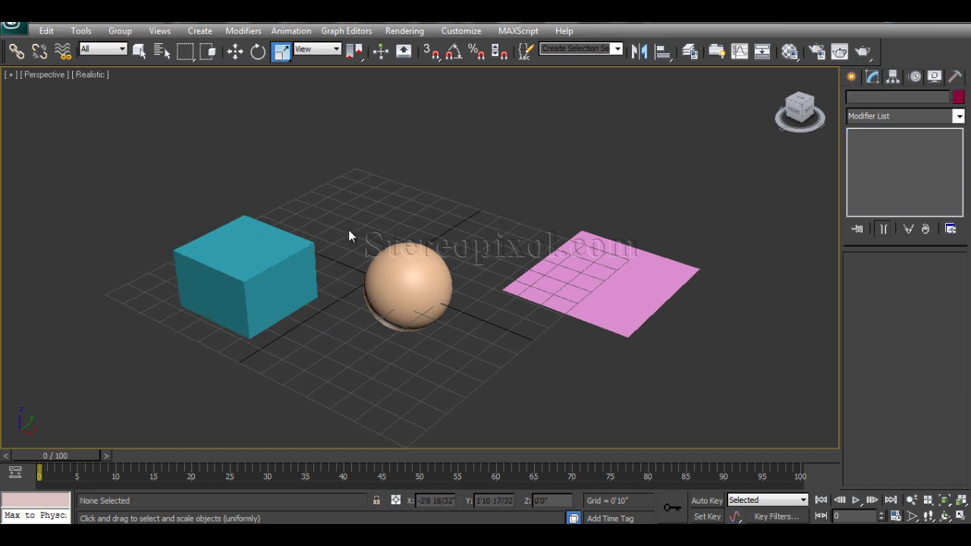
Apply a Noise modifier to the box
{"action": "left_click", "coordinate": [288, 280]}
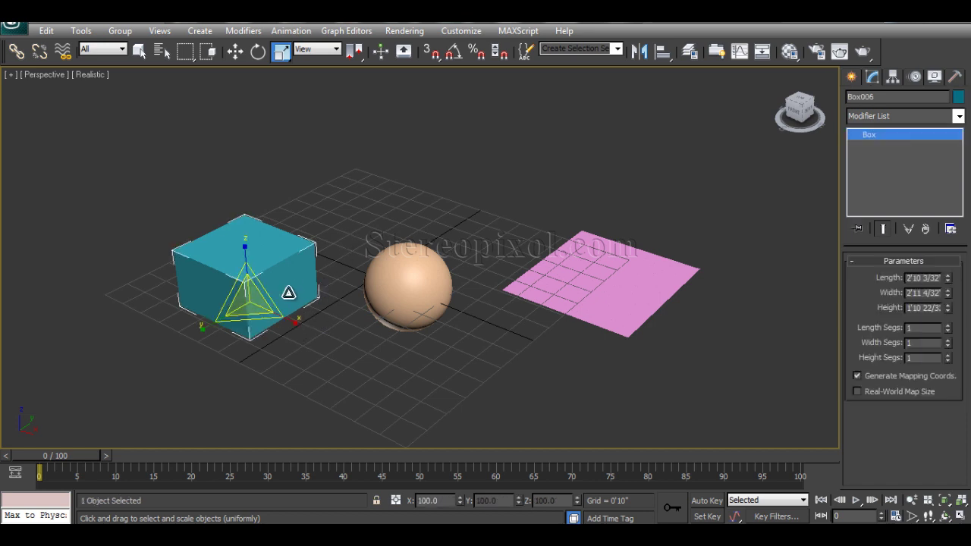
{"action": "left_click", "coordinate": [890, 116]}
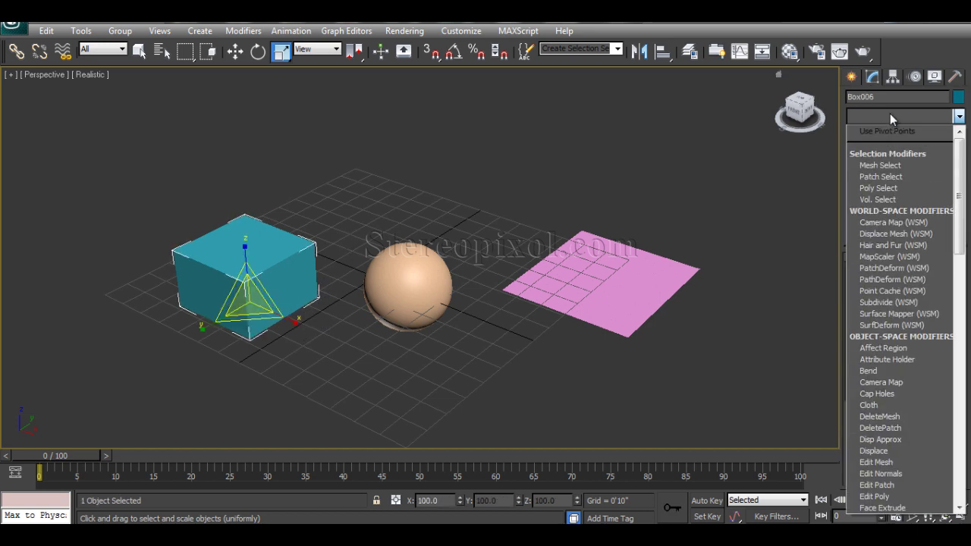
{"action": "key", "text": "n"}
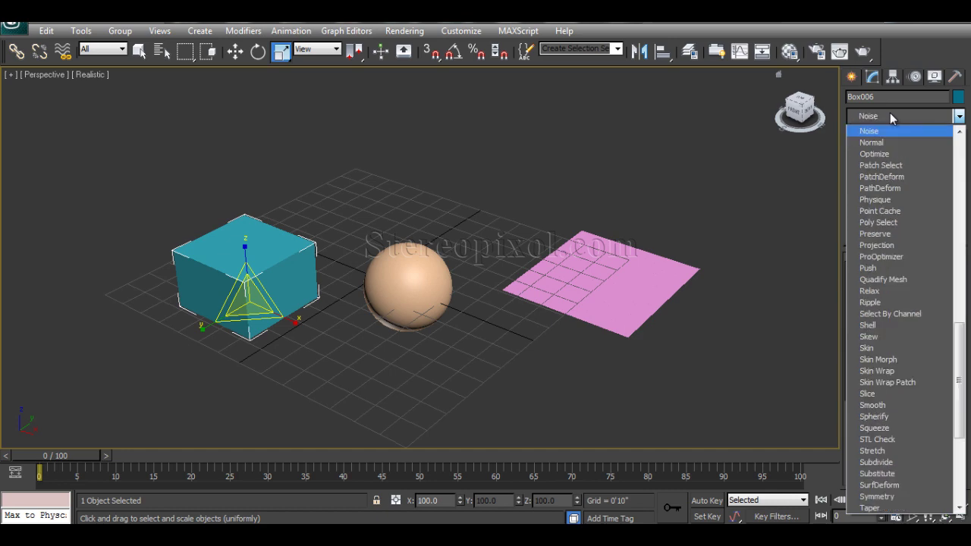
{"action": "left_click", "coordinate": [884, 129]}
Apply a Noise modifier to the sphere
{"action": "left_click", "coordinate": [422, 282]}
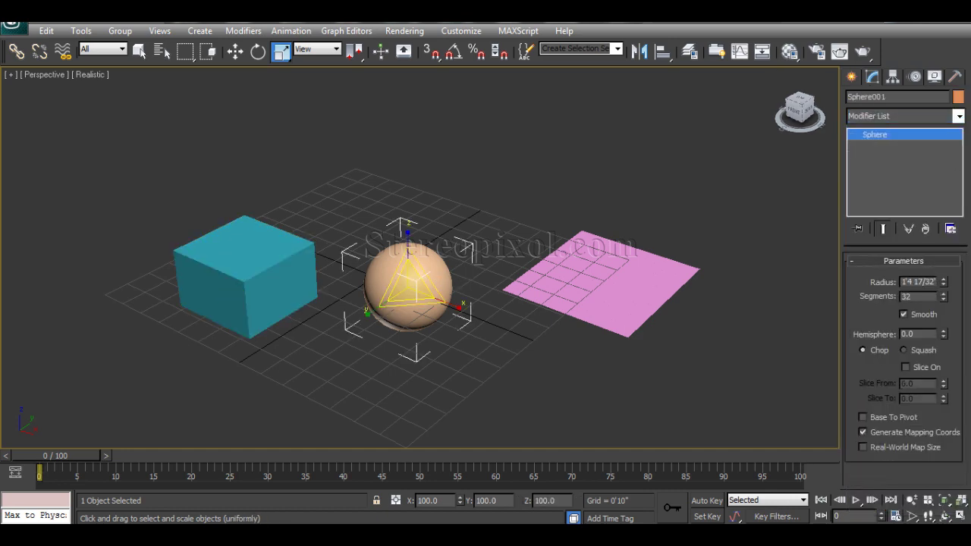
{"action": "left_click", "coordinate": [913, 116]}
{"action": "key", "text": "n"}
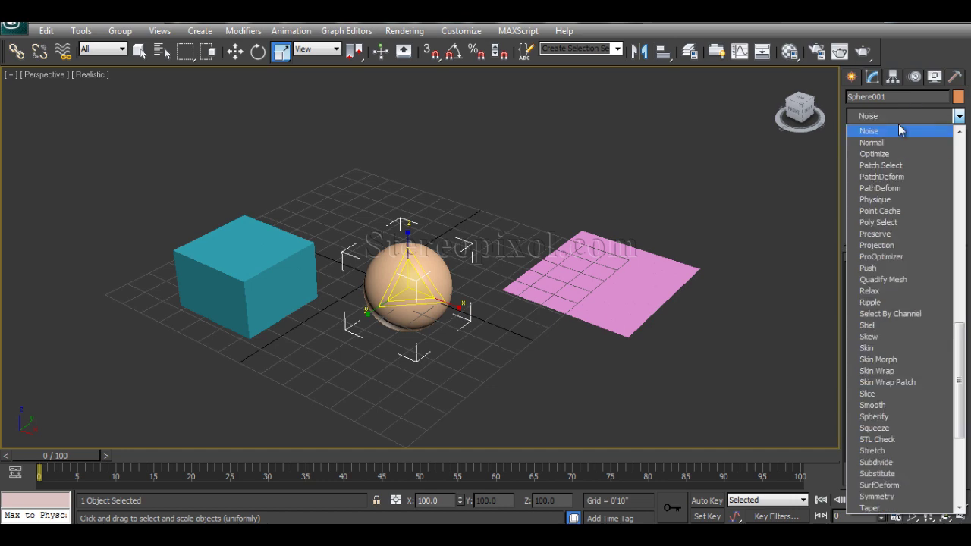
{"action": "left_click", "coordinate": [899, 131]}
Apply a Noise modifier to the plane and clear the selection
{"action": "left_click", "coordinate": [639, 288]}
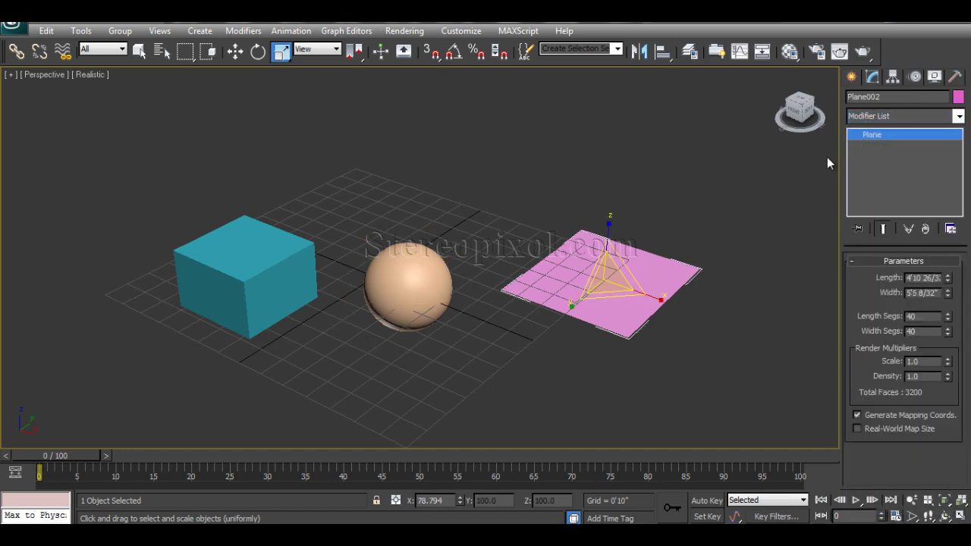
{"action": "left_click", "coordinate": [883, 120]}
{"action": "scroll", "coordinate": [883, 120], "scroll_direction": "down", "scroll_amount": 3}
{"action": "key", "text": "n"}
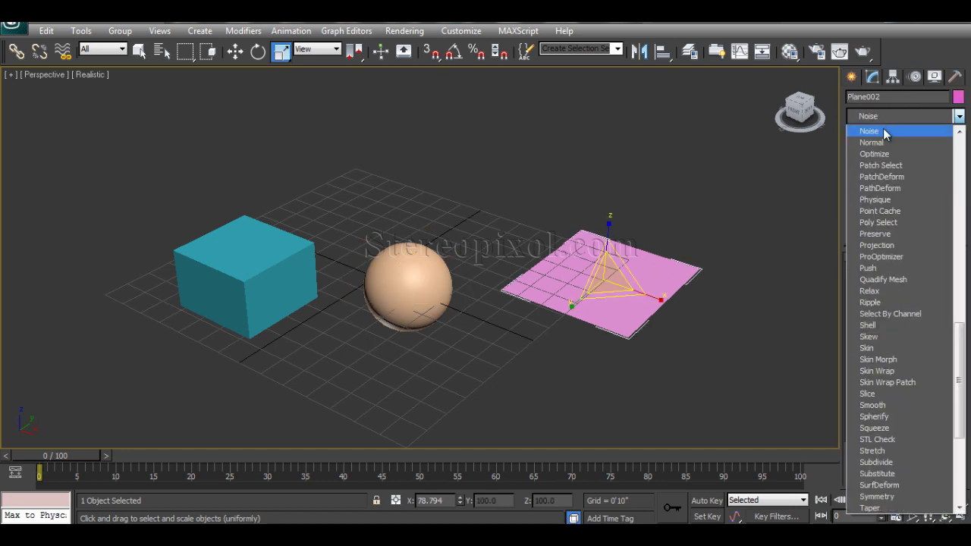
{"action": "left_click", "coordinate": [885, 130]}
{"action": "left_click", "coordinate": [452, 206]}
Examine the box's Noise modifier settings, from seed and scale through strength to animation
{"action": "left_click", "coordinate": [338, 267]}
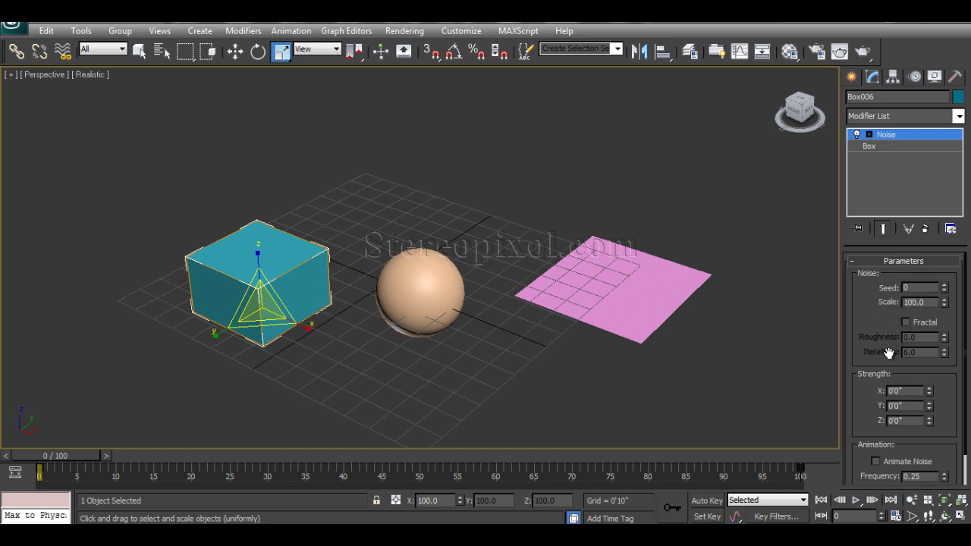
{"action": "left_click_drag", "start_coordinate": [865, 408], "coordinate": [871, 386]}
{"action": "left_click_drag", "start_coordinate": [862, 405], "coordinate": [862, 372]}
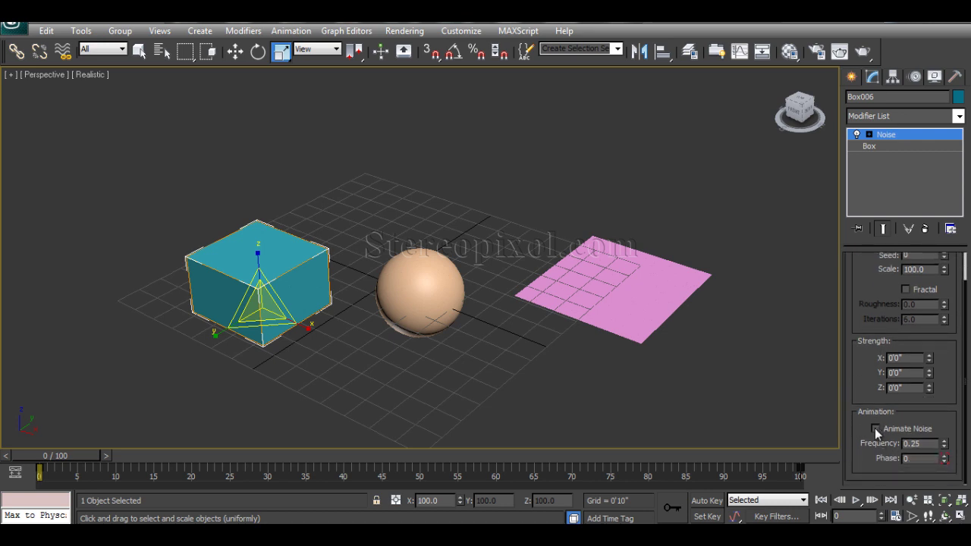
{"action": "left_click_drag", "start_coordinate": [868, 317], "coordinate": [867, 352]}
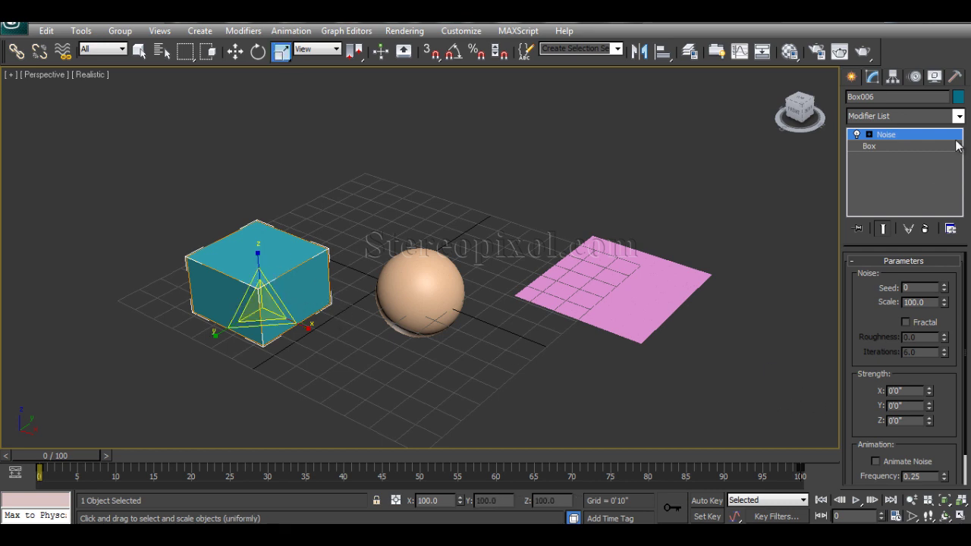
Check the segment settings of the box, sphere and plane at the base level of their modifier stacks
{"action": "left_click", "coordinate": [892, 149]}
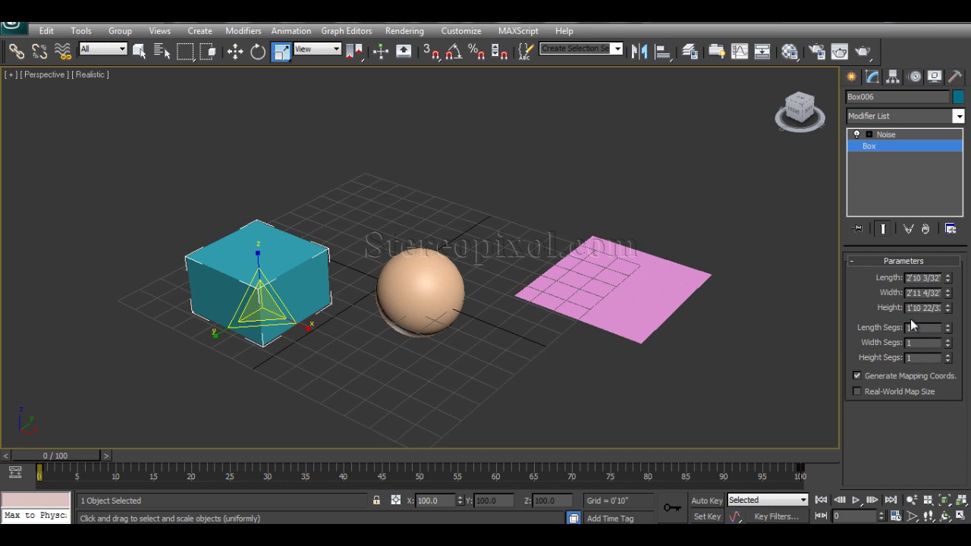
{"action": "left_click", "coordinate": [404, 320]}
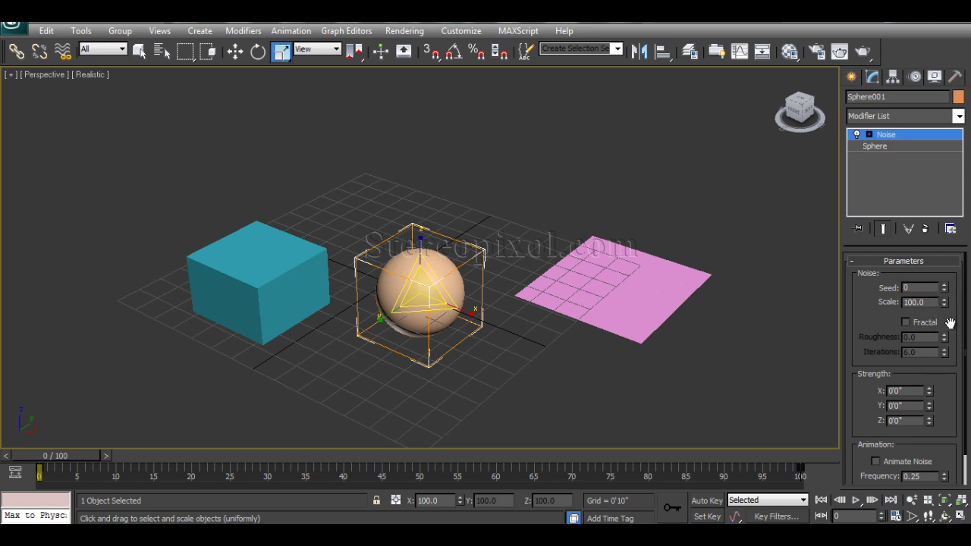
{"action": "left_click", "coordinate": [876, 147]}
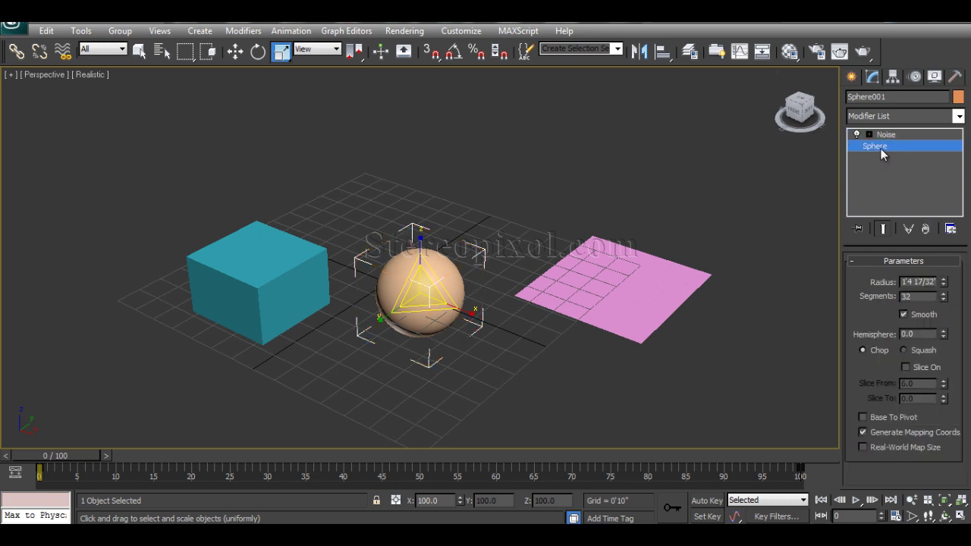
{"action": "left_click", "coordinate": [824, 366]}
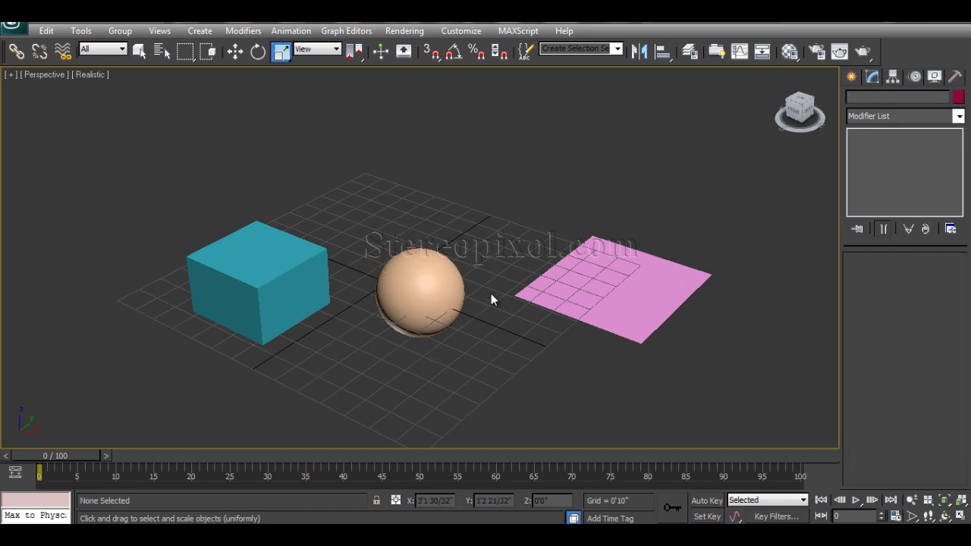
{"action": "left_click", "coordinate": [453, 281]}
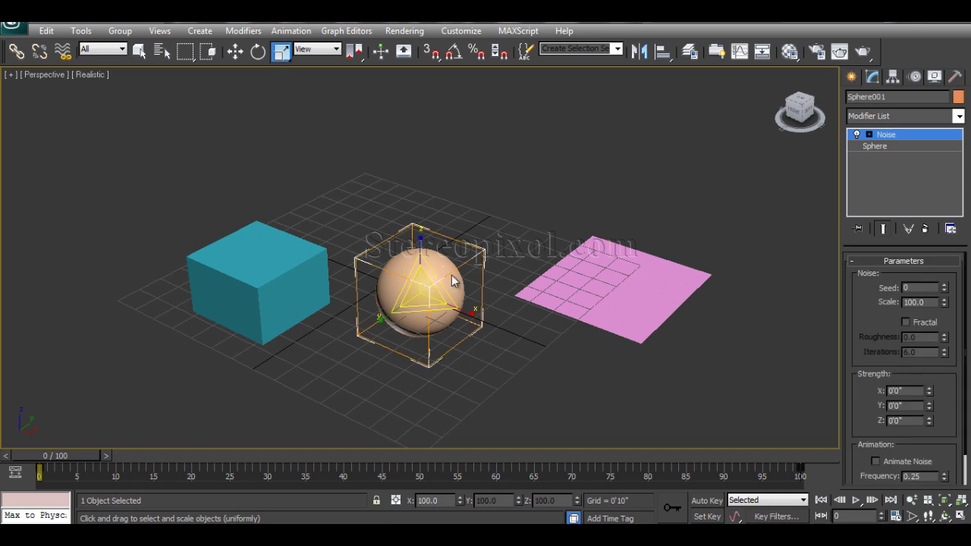
{"action": "left_click", "coordinate": [905, 146]}
{"action": "left_click", "coordinate": [604, 310]}
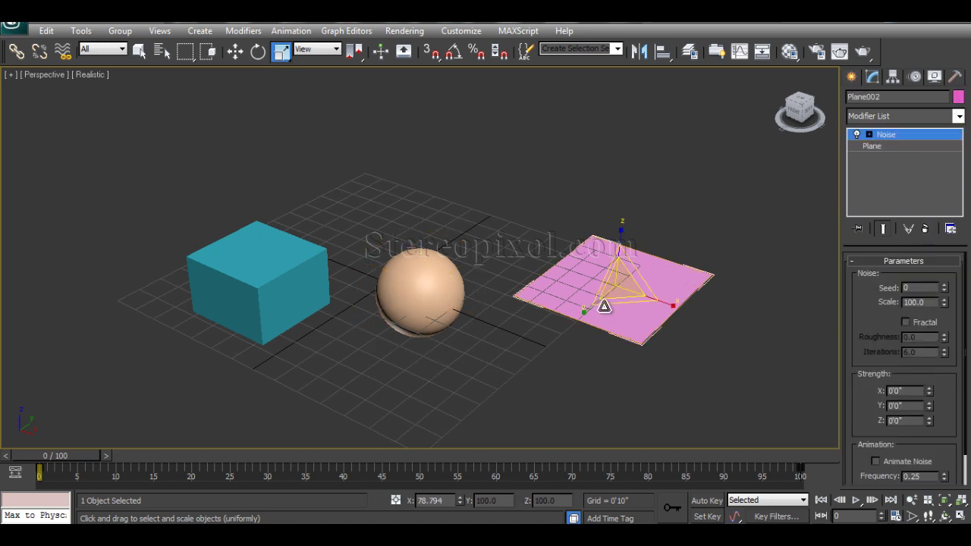
{"action": "left_click", "coordinate": [885, 146]}
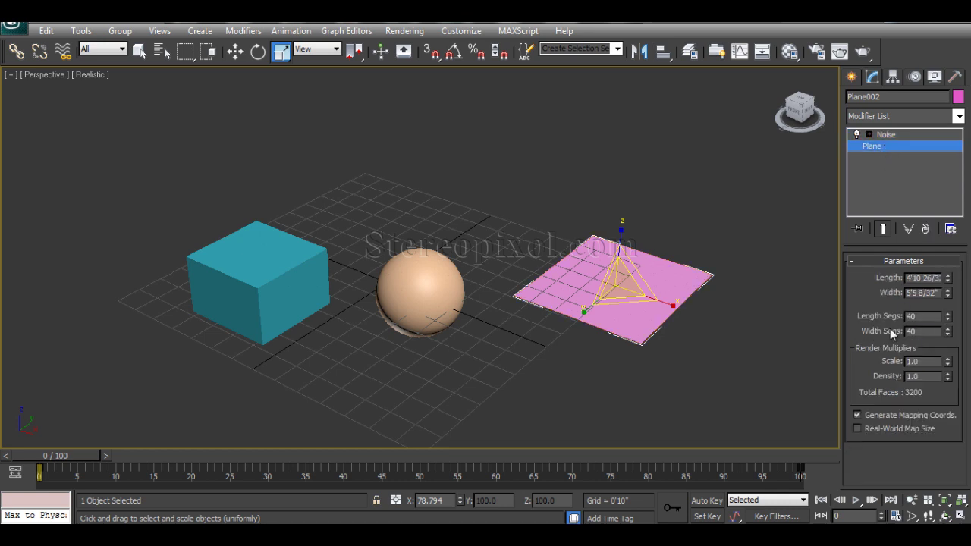
{"action": "left_click", "coordinate": [769, 284]}
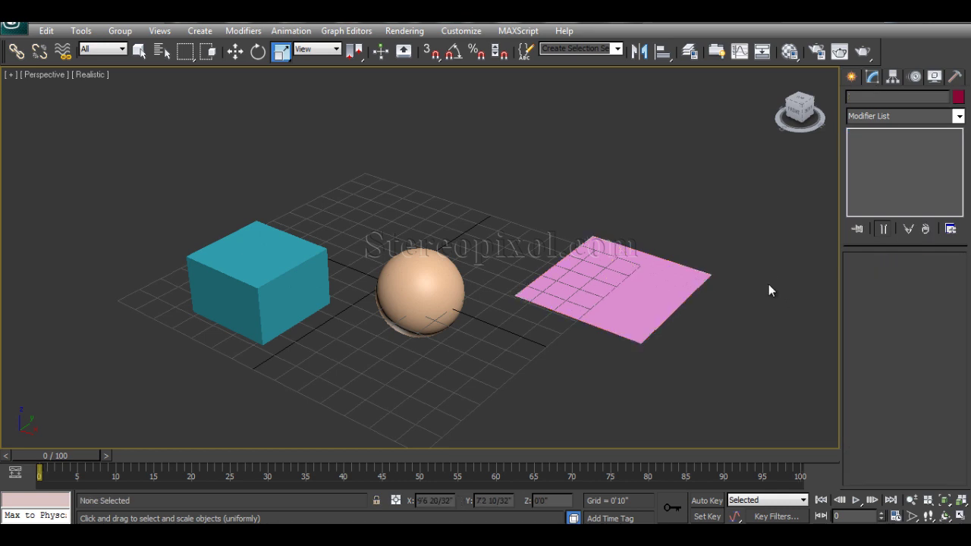
Set the plane's length and width segments to 4 and return to its Noise modifier
{"action": "left_click", "coordinate": [661, 283]}
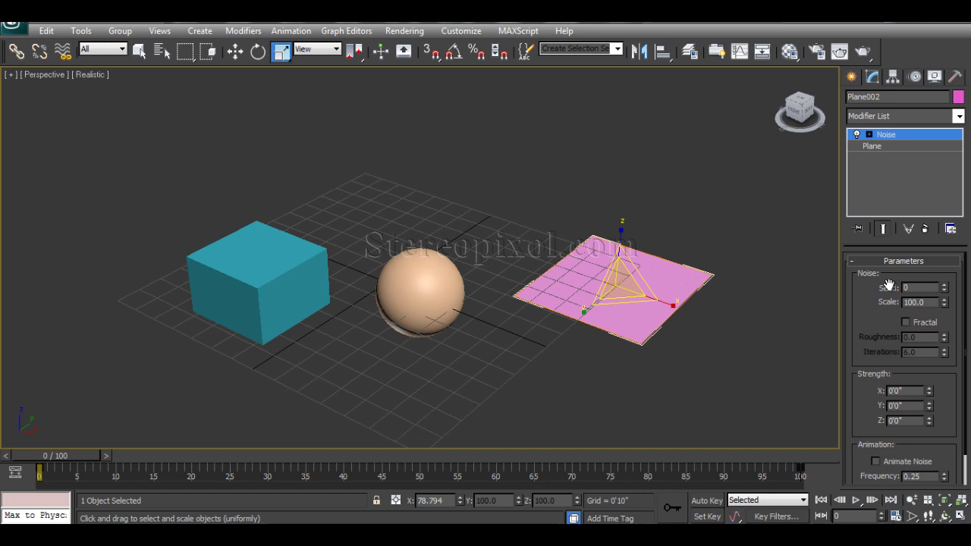
{"action": "left_click", "coordinate": [896, 147]}
{"action": "double_click", "coordinate": [920, 314]}
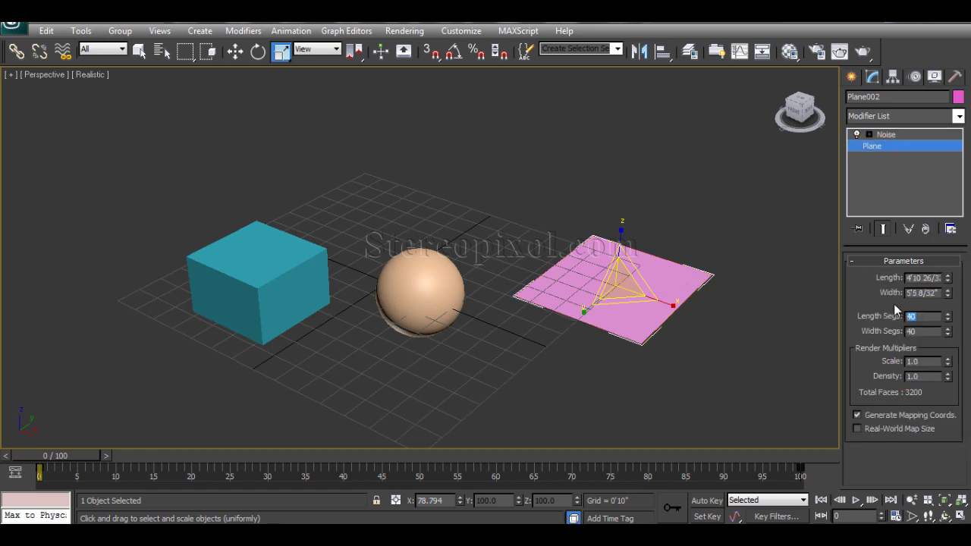
{"action": "type", "text": "4"}
{"action": "key", "text": "Tab"}
{"action": "type", "text": "4"}
{"action": "key", "text": "Tab"}
{"action": "left_click", "coordinate": [905, 135]}
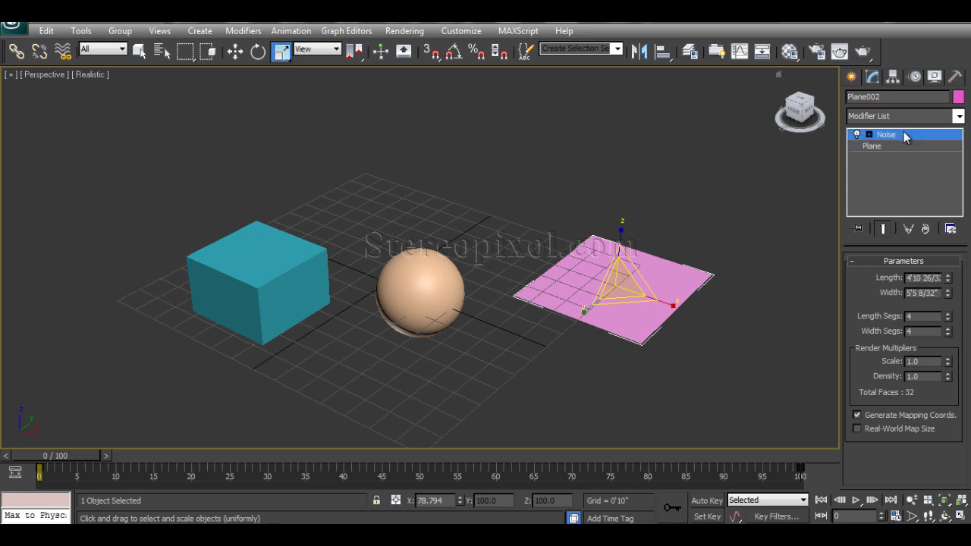
Raise the box's Noise strength to about X 0'3 3/32", Y 0'2 4/32" and Z 0'3 17/32", and check its base segments
{"action": "left_click", "coordinate": [246, 293]}
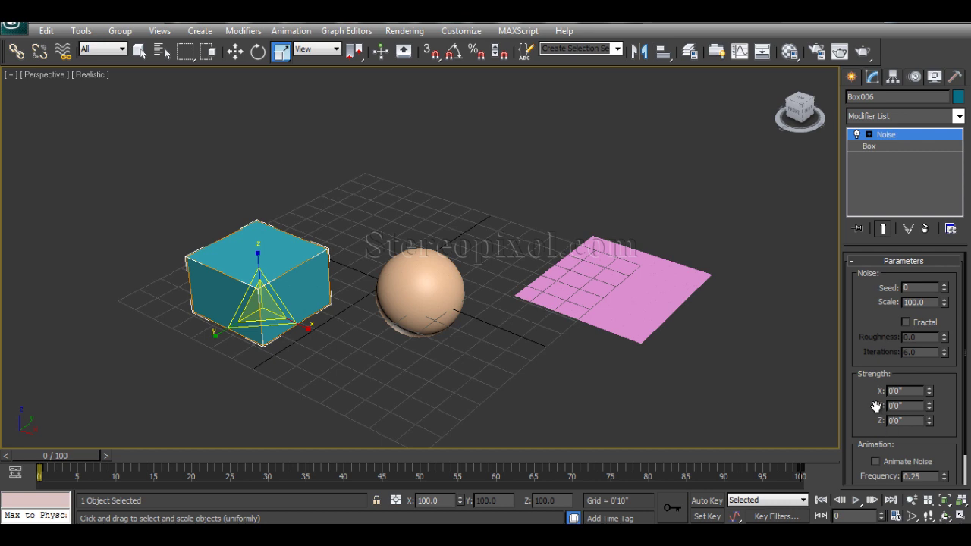
{"action": "left_click_drag", "start_coordinate": [930, 395], "coordinate": [931, 422]}
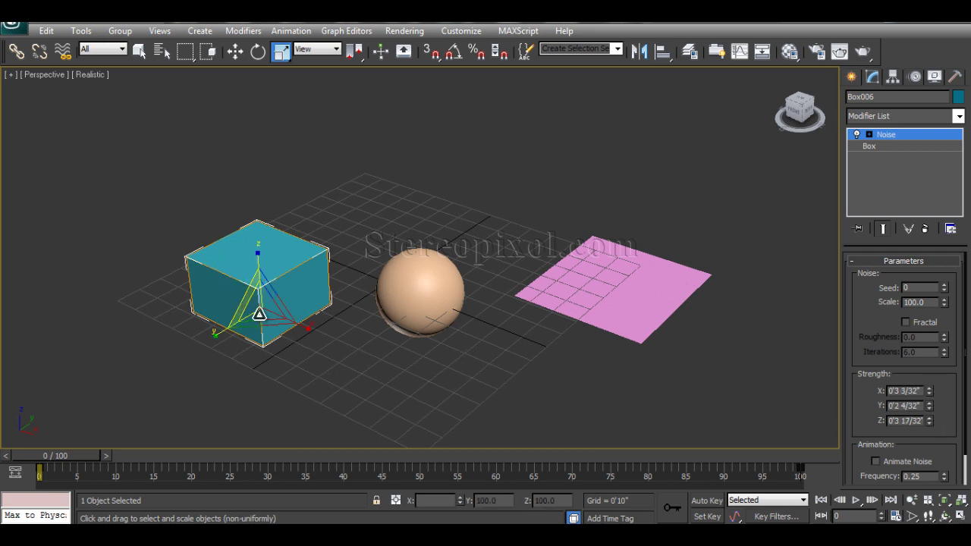
{"action": "left_click", "coordinate": [884, 146]}
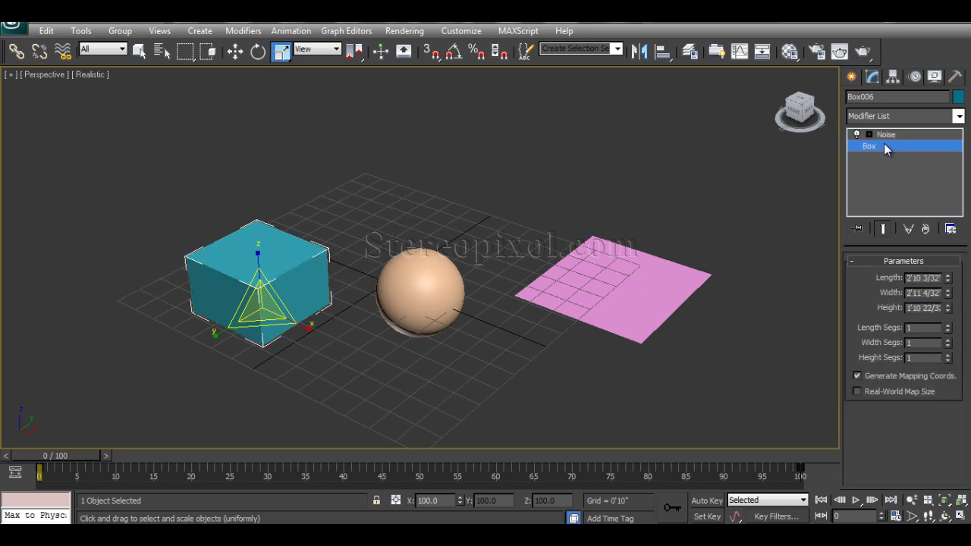
Raise the sphere's Noise strength to about X 0'4 30/32", Y 0'3 12/32" and Z 0'10 13/32", and inspect its surface
{"action": "left_click", "coordinate": [464, 305]}
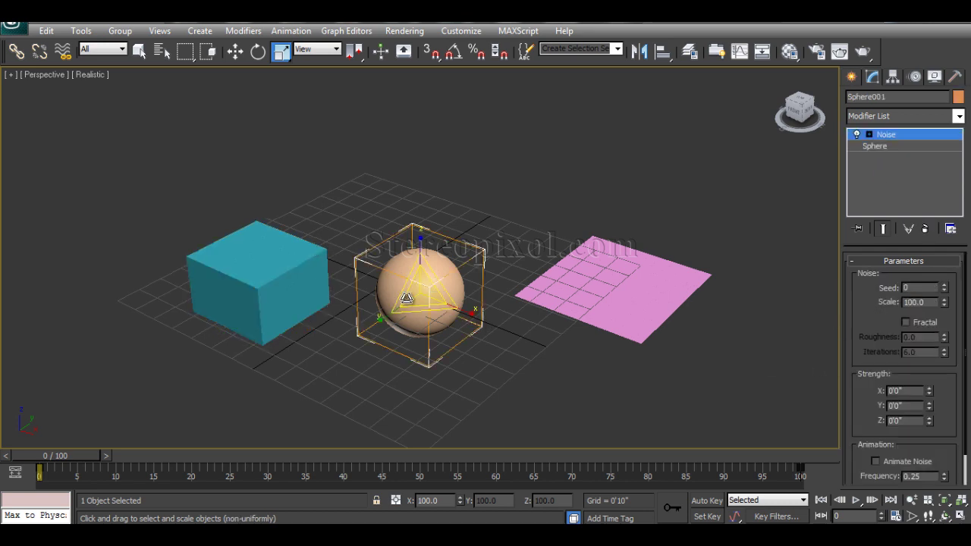
{"action": "left_click_drag", "start_coordinate": [930, 392], "coordinate": [931, 430]}
{"action": "left_click", "coordinate": [930, 419]}
{"action": "left_click_drag", "start_coordinate": [932, 388], "coordinate": [925, 238]}
{"action": "left_click_drag", "start_coordinate": [931, 410], "coordinate": [929, 373]}
{"action": "middle_click_drag", "start_coordinate": [397, 405], "coordinate": [461, 302], "text": "alt"}
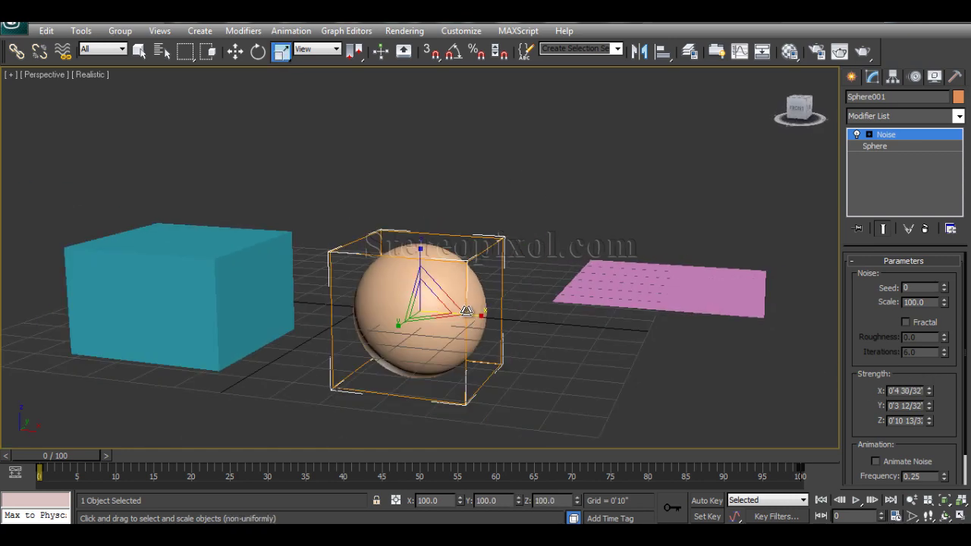
{"action": "scroll", "coordinate": [461, 311], "scroll_direction": "up", "scroll_amount": 2}
{"action": "scroll", "coordinate": [486, 331], "scroll_direction": "up", "scroll_amount": 2}
{"action": "middle_click_drag", "start_coordinate": [492, 332], "coordinate": [415, 345], "text": "alt"}
{"action": "scroll", "coordinate": [493, 341], "scroll_direction": "down", "scroll_amount": 3}
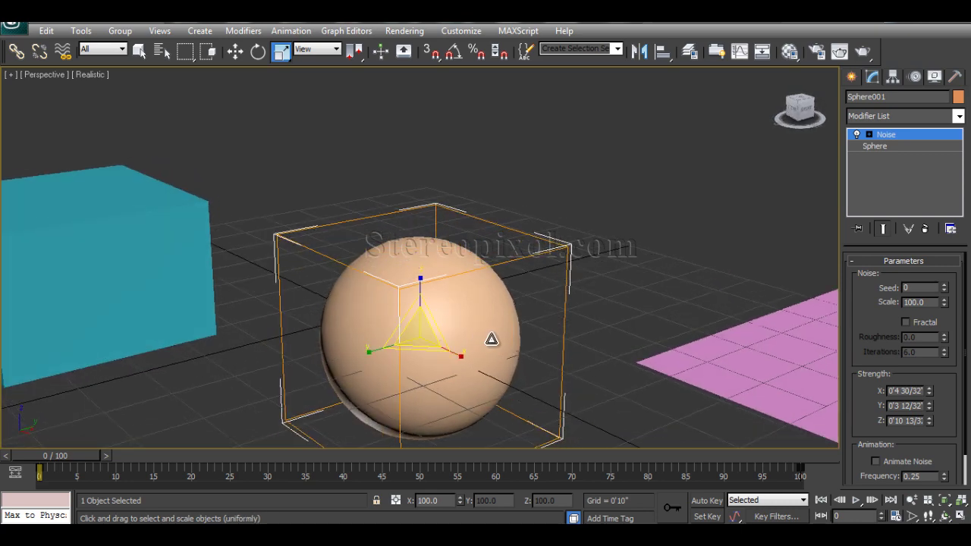
Raise the plane's Noise strength to about X 0'1 14/32", Y 0'2 2/32" and Z 0'3 12/32", and inspect its surface
{"action": "middle_click_drag", "start_coordinate": [571, 366], "coordinate": [473, 362]}
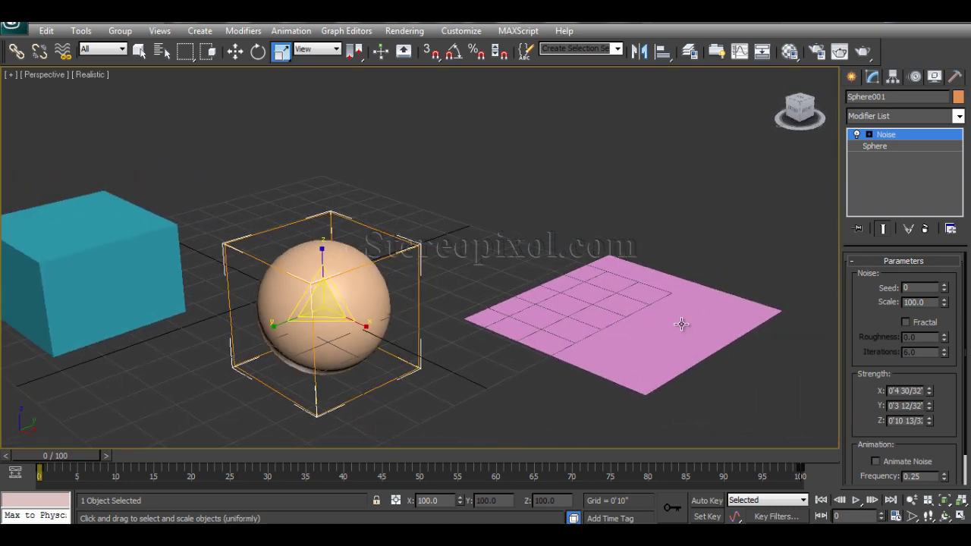
{"action": "left_click", "coordinate": [681, 330]}
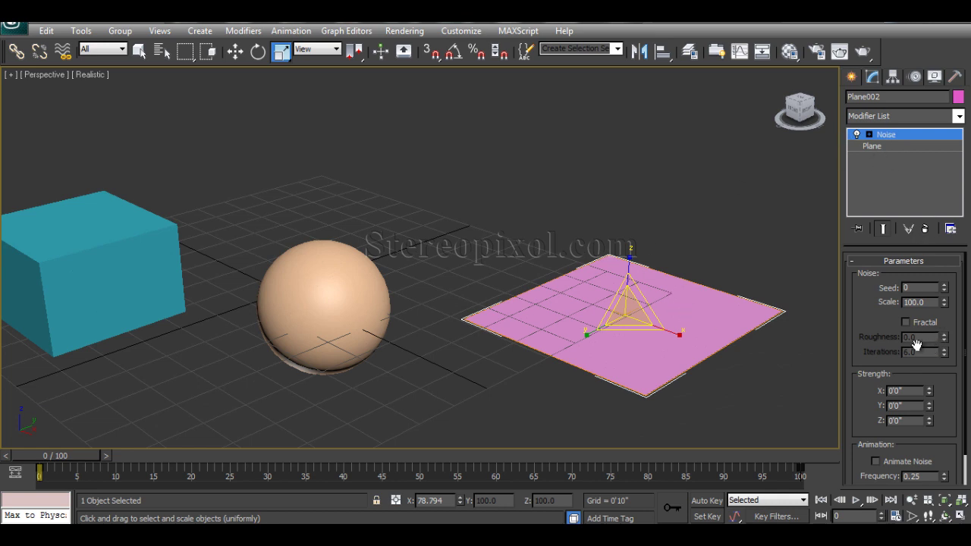
{"action": "mouse_move", "coordinate": [930, 391]}
{"action": "left_mouse_down"}
{"action": "mouse_move", "coordinate": [942, 381]}
{"action": "mouse_move", "coordinate": [931, 410]}
{"action": "left_mouse_up"}
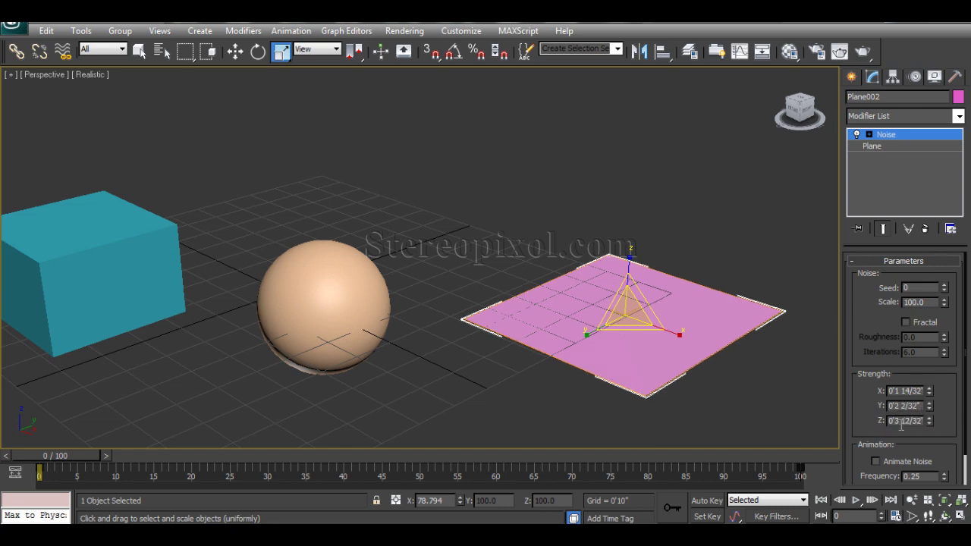
{"action": "middle_click_drag", "start_coordinate": [670, 323], "coordinate": [506, 321], "text": "alt"}
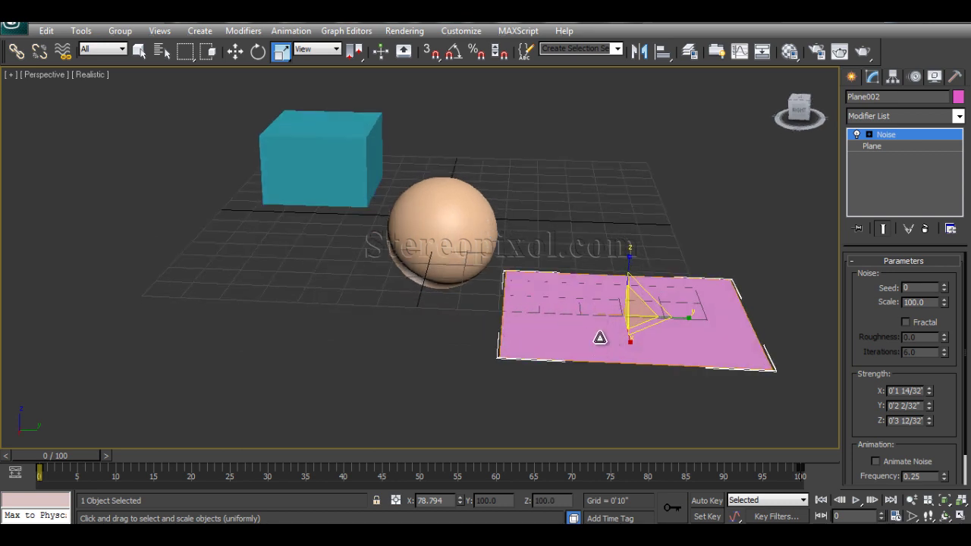
Try the plane's Noise strength at about X -2'7 6/32" and Z 4'6 24/32", and inspect the warped surface
{"action": "middle_click_drag", "start_coordinate": [642, 354], "coordinate": [626, 370], "text": "alt"}
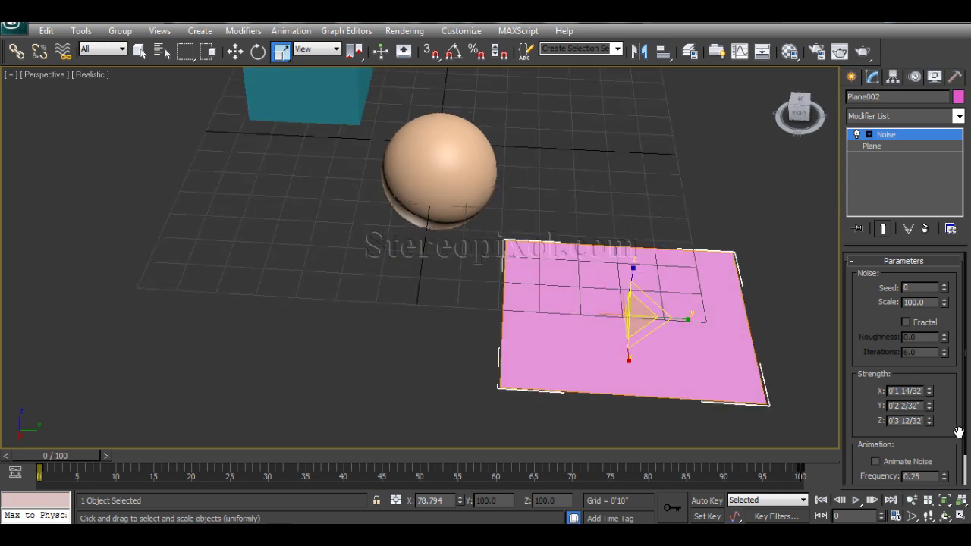
{"action": "left_click_drag", "start_coordinate": [940, 264], "coordinate": [940, 190]}
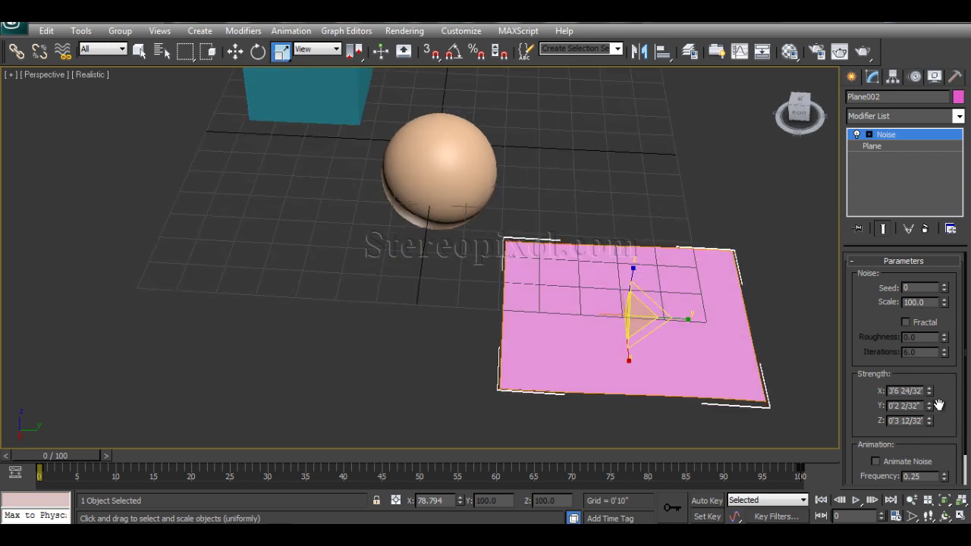
{"action": "left_click_drag", "start_coordinate": [931, 393], "coordinate": [932, 425]}
{"action": "middle_click_drag", "start_coordinate": [646, 364], "coordinate": [763, 331], "text": "alt"}
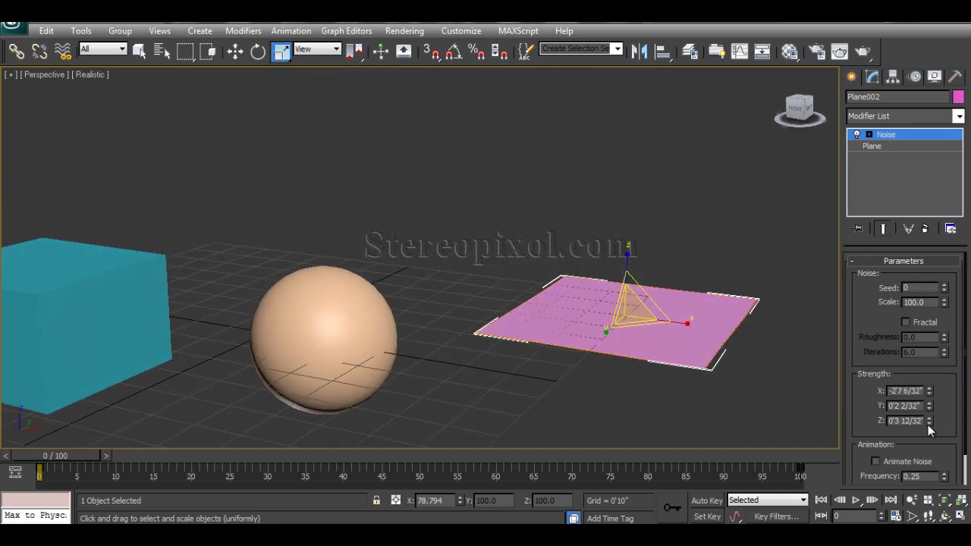
{"action": "left_click_drag", "start_coordinate": [929, 421], "coordinate": [952, 422]}
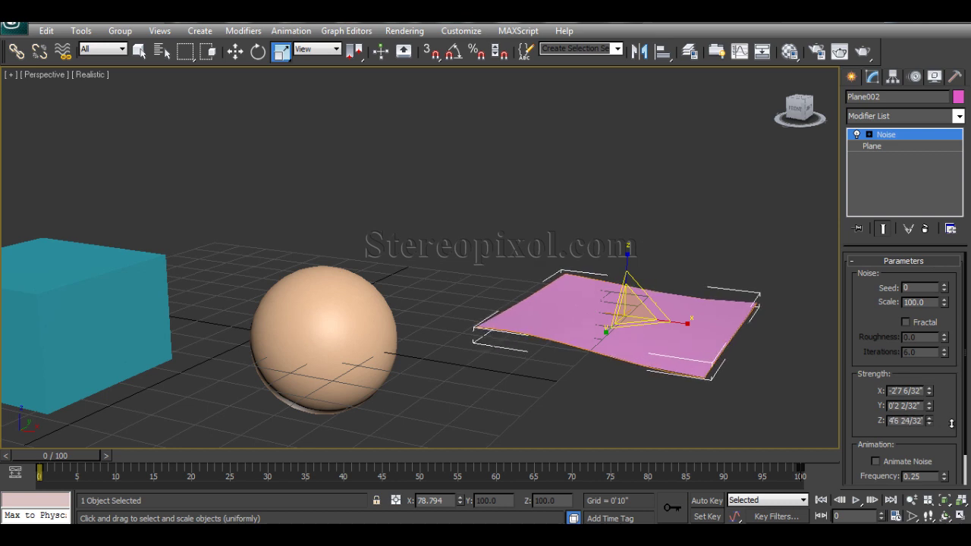
{"action": "middle_click_drag", "start_coordinate": [647, 340], "coordinate": [507, 383], "text": "alt"}
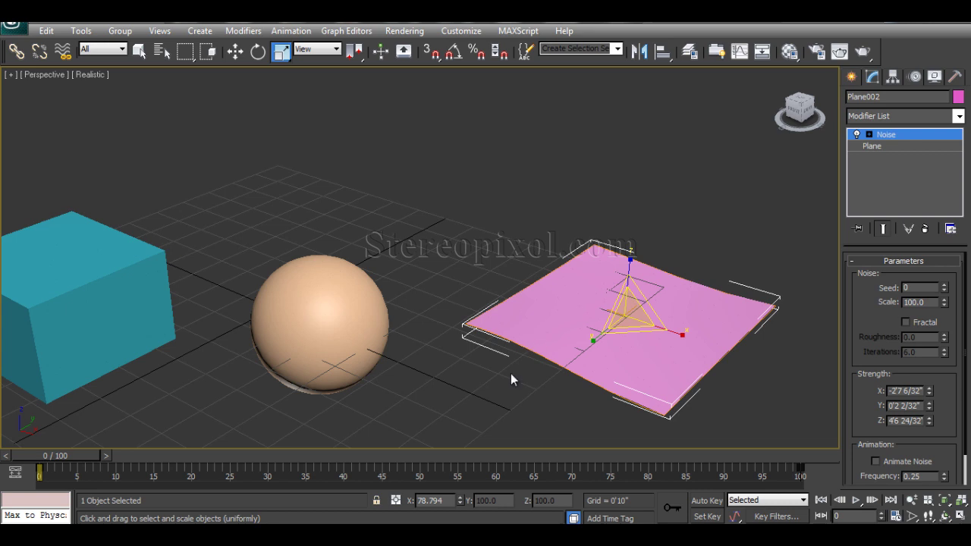
Select the sphere, reduce its Noise scale to 8.0 and inspect the deformed surface
{"action": "middle_click_drag", "start_coordinate": [496, 375], "coordinate": [573, 361]}
{"action": "middle_click_drag", "start_coordinate": [454, 309], "coordinate": [516, 319]}
{"action": "left_click", "coordinate": [443, 336]}
{"action": "left_click", "coordinate": [444, 336]}
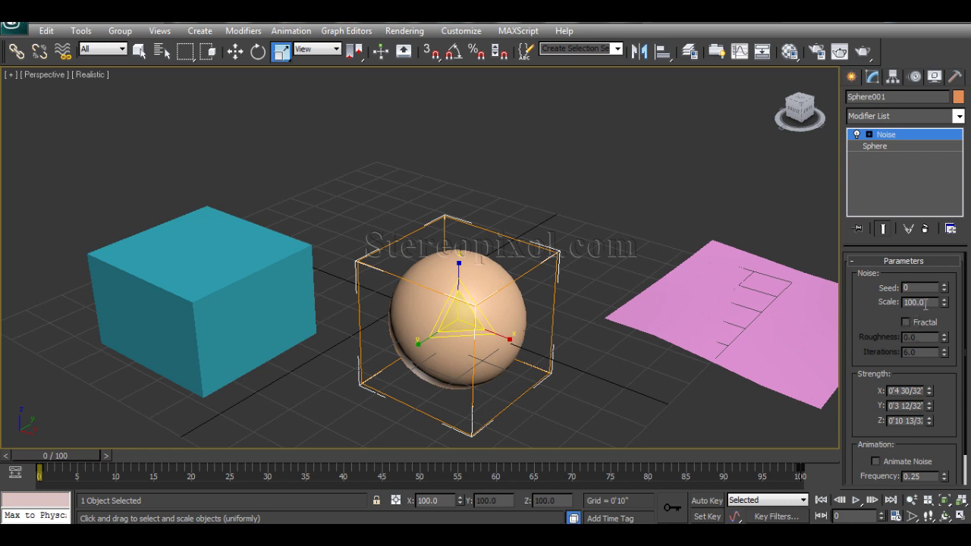
{"action": "left_click_drag", "start_coordinate": [946, 303], "coordinate": [947, 275]}
{"action": "left_click_drag", "start_coordinate": [929, 305], "coordinate": [853, 311]}
{"action": "type", "text": "1"}
{"action": "key", "text": "Return"}
{"action": "left_click_drag", "start_coordinate": [946, 307], "coordinate": [947, 370]}
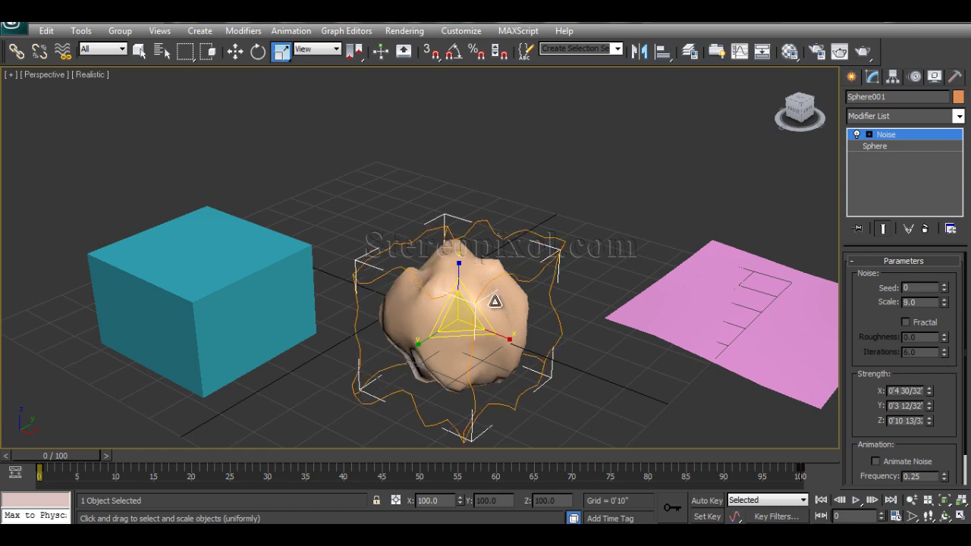
{"action": "middle_click_drag", "start_coordinate": [466, 322], "coordinate": [507, 330], "text": "alt"}
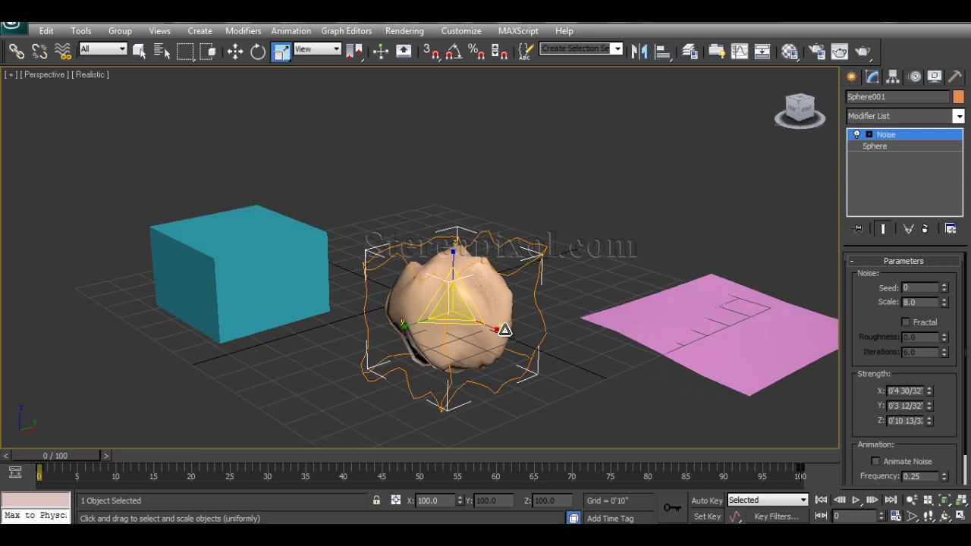
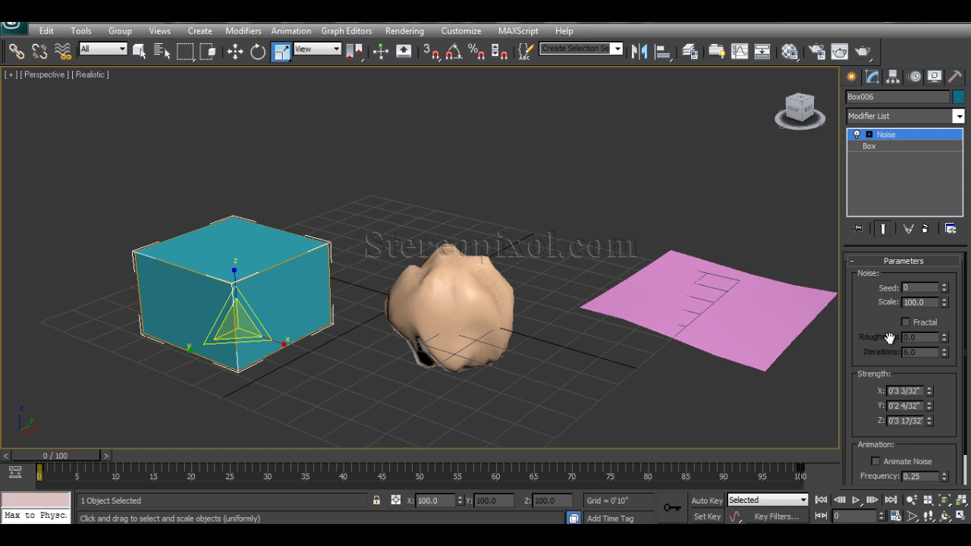
Set the box's length, width and height segments to 20 and return to its Noise modifier
{"action": "left_click", "coordinate": [891, 146]}
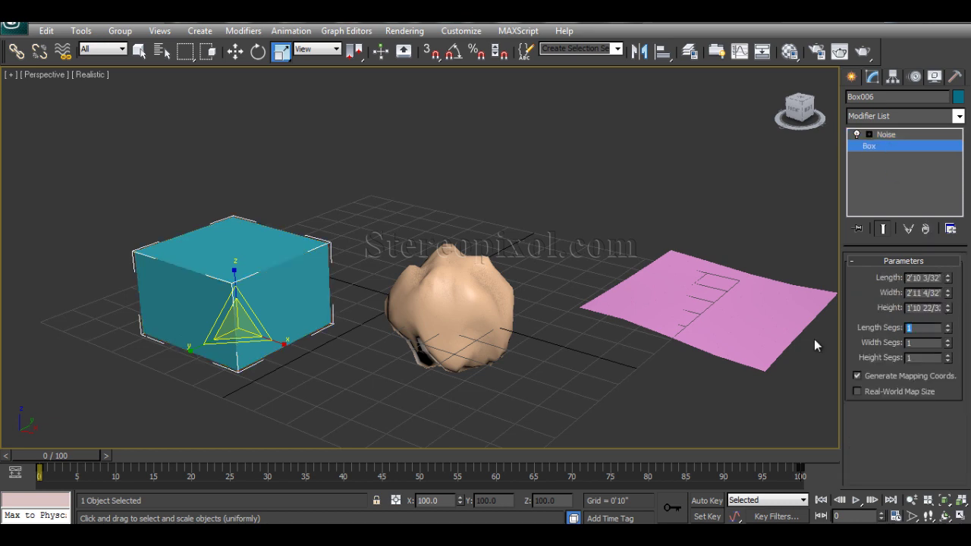
{"action": "type", "text": "20"}
{"action": "key", "text": "Tab"}
{"action": "type", "text": "20"}
{"action": "key", "text": "Tab"}
{"action": "type", "text": "20"}
{"action": "left_click", "coordinate": [899, 134]}
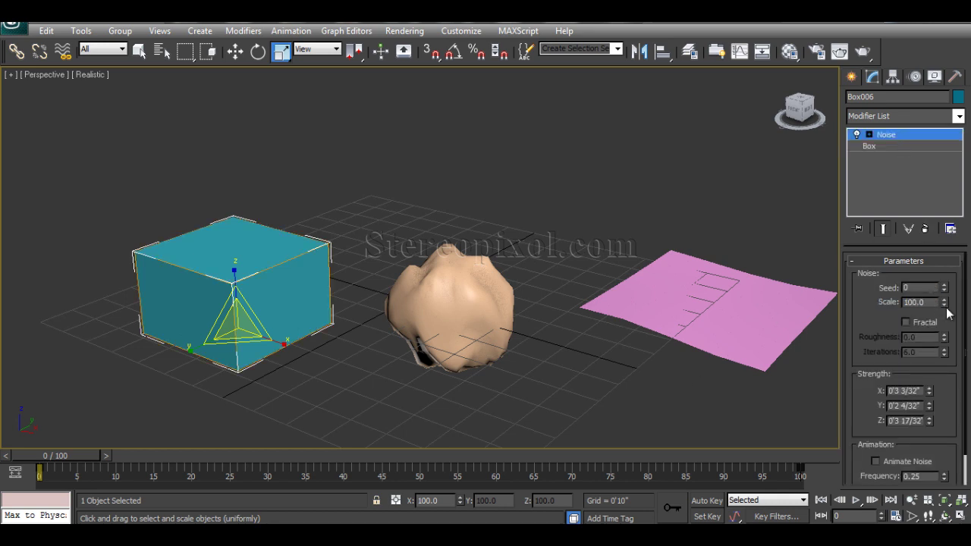
Reduce the box's Noise scale to 6.0 and inspect its surface
{"action": "left_click_drag", "start_coordinate": [945, 304], "coordinate": [943, 372]}
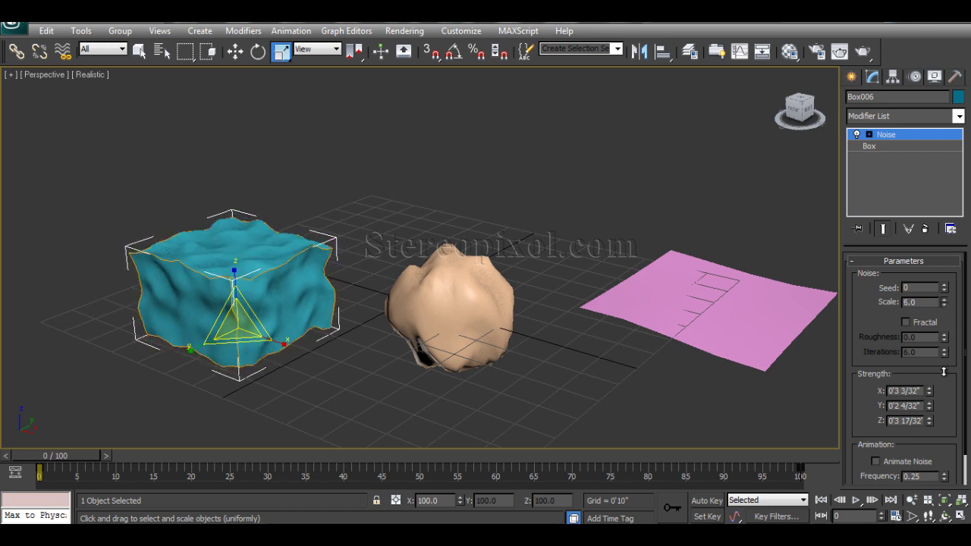
{"action": "middle_click_drag", "start_coordinate": [387, 296], "coordinate": [314, 336], "text": "alt"}
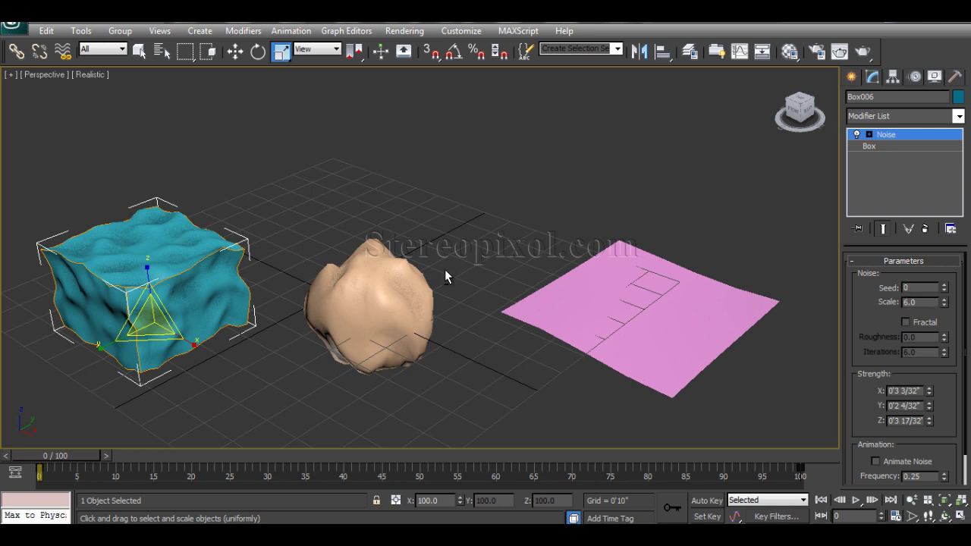
{"action": "middle_click_drag", "start_coordinate": [445, 273], "coordinate": [460, 271], "text": "alt"}
Reduce the plane's Noise scale to about 15.81 and its Z strength to about 0'8 6/32", and inspect it
{"action": "left_click", "coordinate": [735, 351]}
{"action": "middle_click_drag", "start_coordinate": [735, 351], "coordinate": [678, 343]}
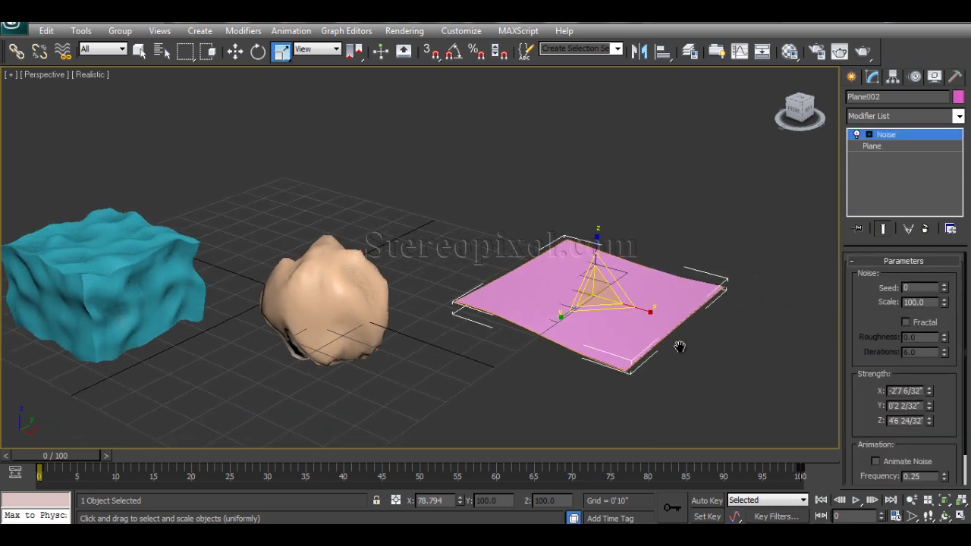
{"action": "left_click", "coordinate": [945, 300]}
{"action": "left_click_drag", "start_coordinate": [945, 303], "coordinate": [945, 361]}
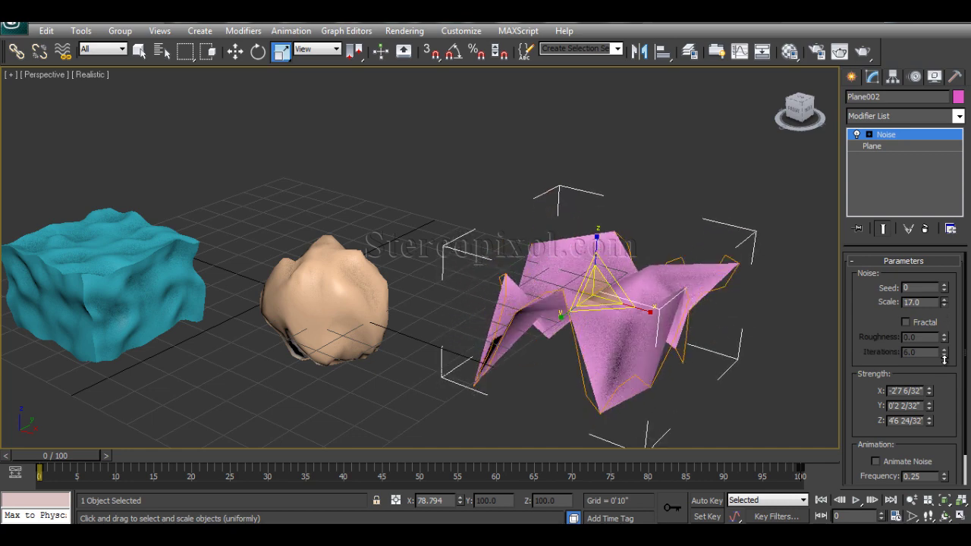
{"action": "left_click_drag", "start_coordinate": [930, 423], "coordinate": [931, 480]}
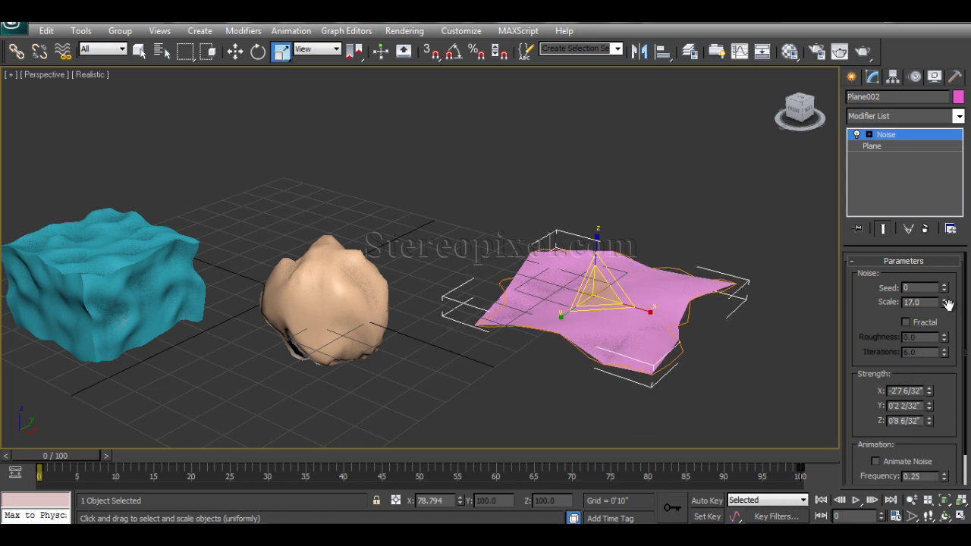
{"action": "mouse_move", "coordinate": [944, 303]}
{"action": "left_mouse_down"}
{"action": "mouse_move", "coordinate": [944, 313]}
{"action": "mouse_move", "coordinate": [944, 305]}
{"action": "left_mouse_up"}
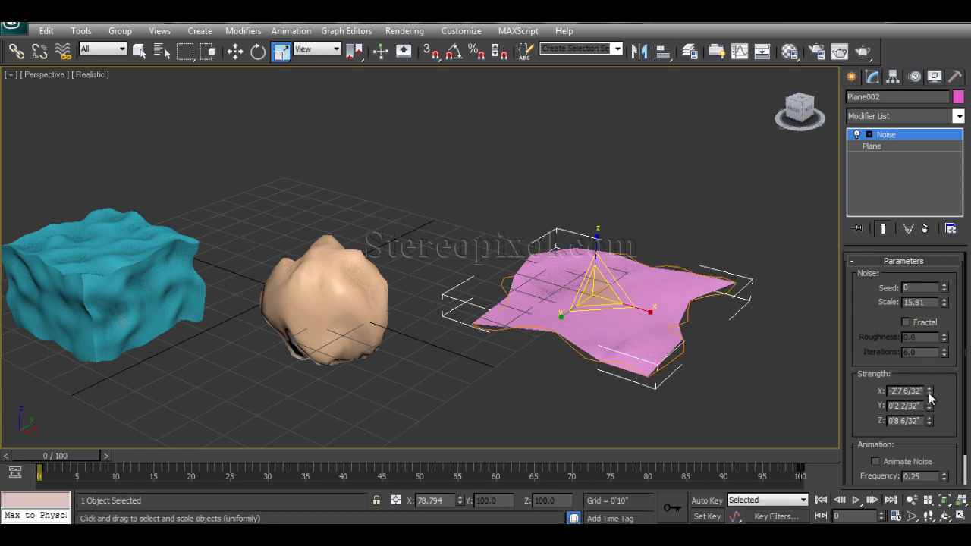
{"action": "middle_click_drag", "start_coordinate": [804, 363], "coordinate": [679, 373], "text": "alt"}
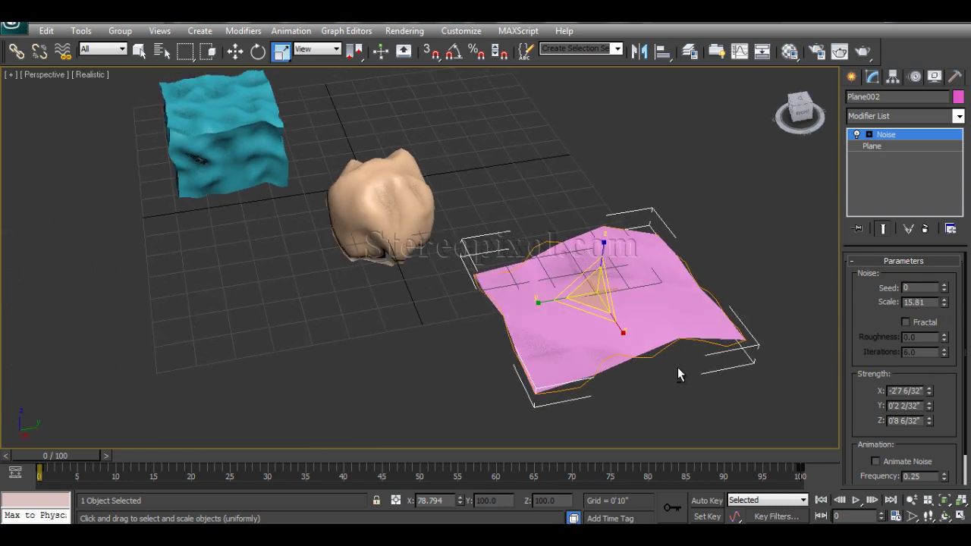
Reset the plane's X and Y Noise strength to 0 and raise Z to about 1'0 20/32"
{"action": "right_click", "coordinate": [931, 392]}
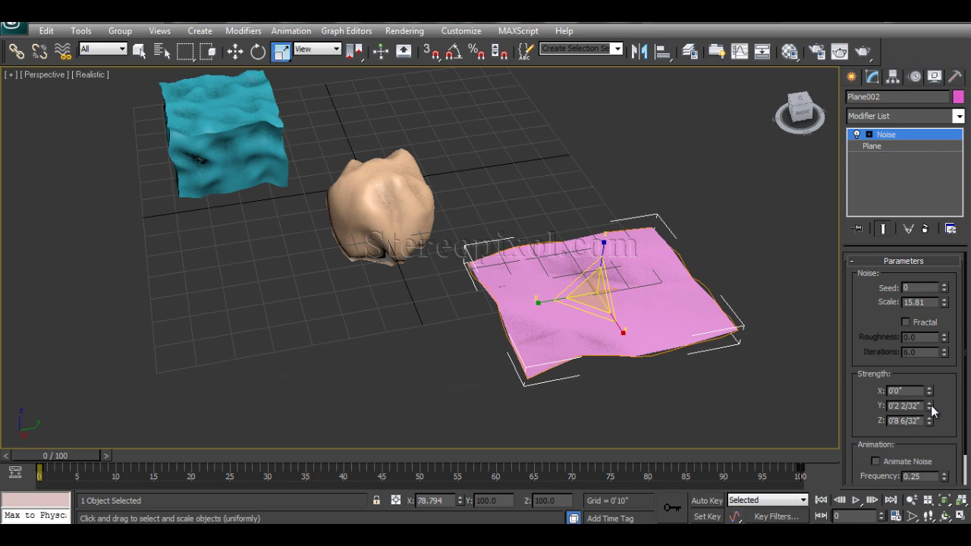
{"action": "right_click", "coordinate": [931, 407]}
{"action": "middle_click_drag", "start_coordinate": [577, 341], "coordinate": [589, 357], "text": "alt"}
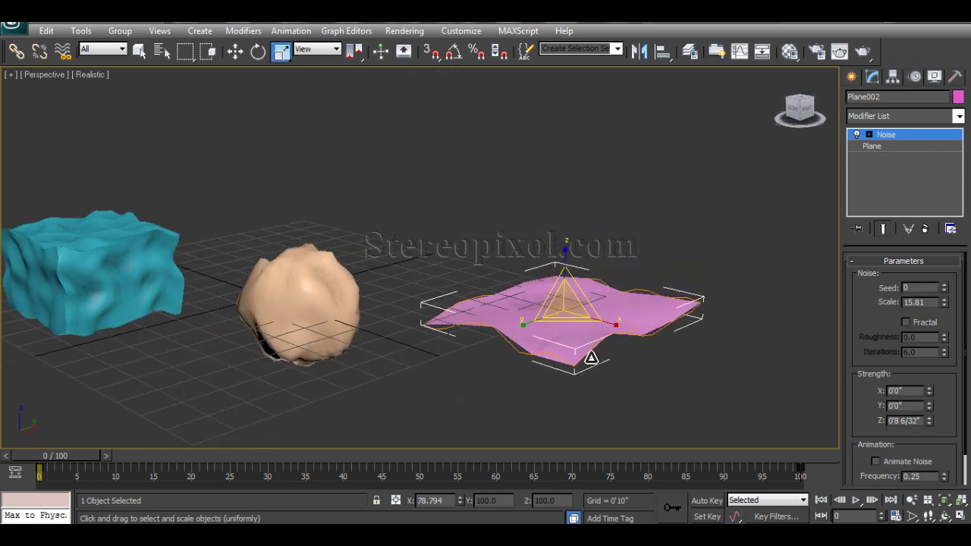
{"action": "left_click_drag", "start_coordinate": [929, 422], "coordinate": [930, 391]}
{"action": "mouse_move", "coordinate": [692, 377]}
{"action": "middle_mouse_down", "text": "alt"}
{"action": "mouse_move", "coordinate": [685, 386]}
{"action": "mouse_move", "coordinate": [726, 369]}
{"action": "mouse_move", "coordinate": [681, 375]}
{"action": "middle_mouse_up", "text": "alt"}
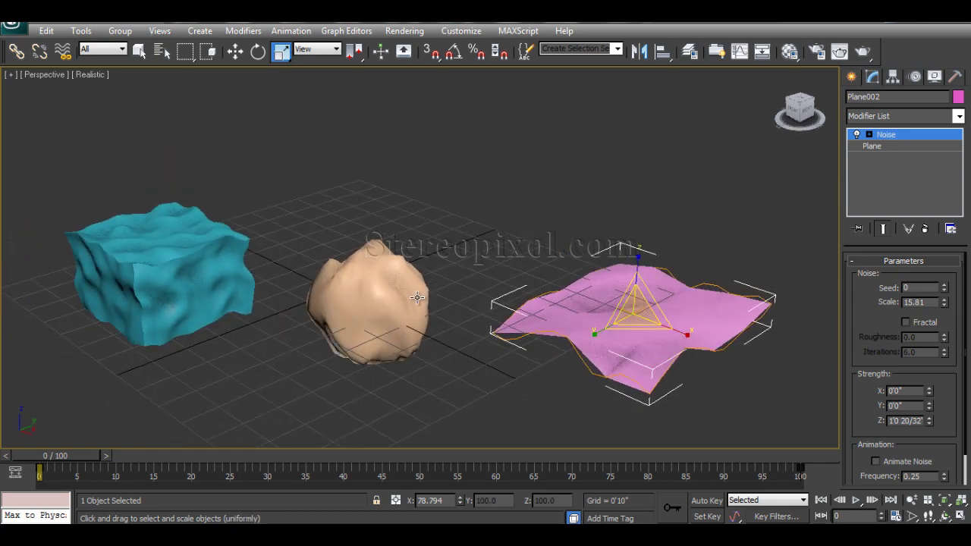
Enable Fractal in the sphere's Noise modifier and inspect its surface up close
{"action": "middle_click_drag", "start_coordinate": [409, 300], "coordinate": [470, 277]}
{"action": "left_click", "coordinate": [467, 278]}
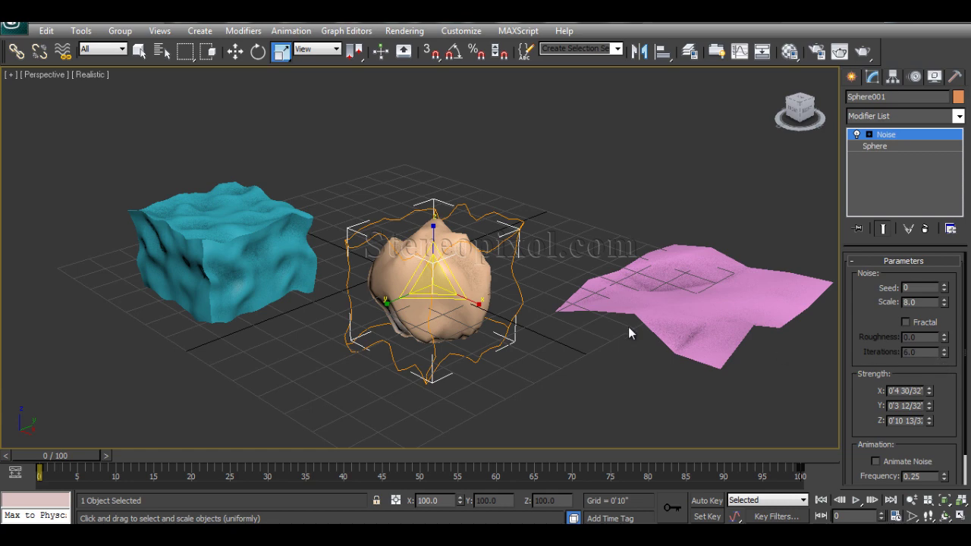
{"action": "left_click", "coordinate": [907, 324]}
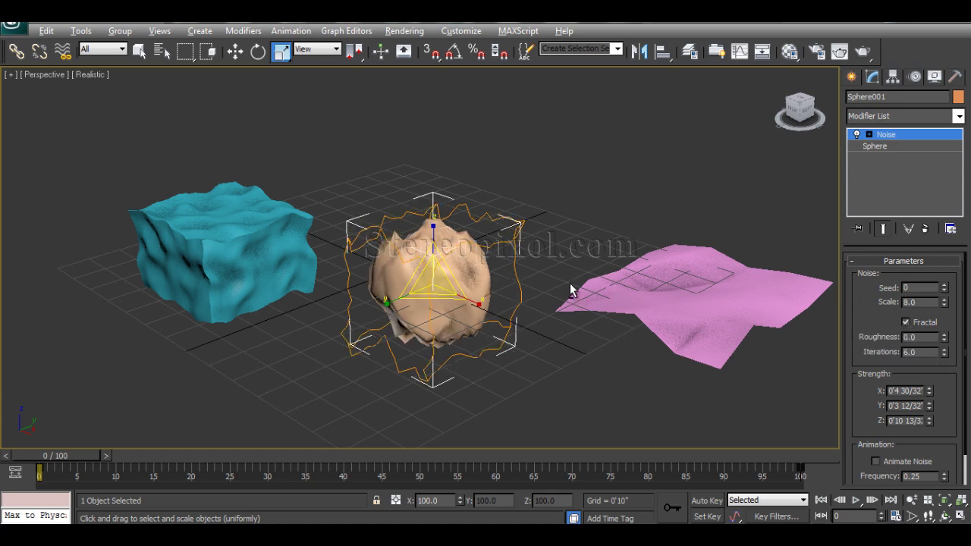
{"action": "middle_click_drag", "start_coordinate": [575, 284], "coordinate": [522, 307], "text": "alt"}
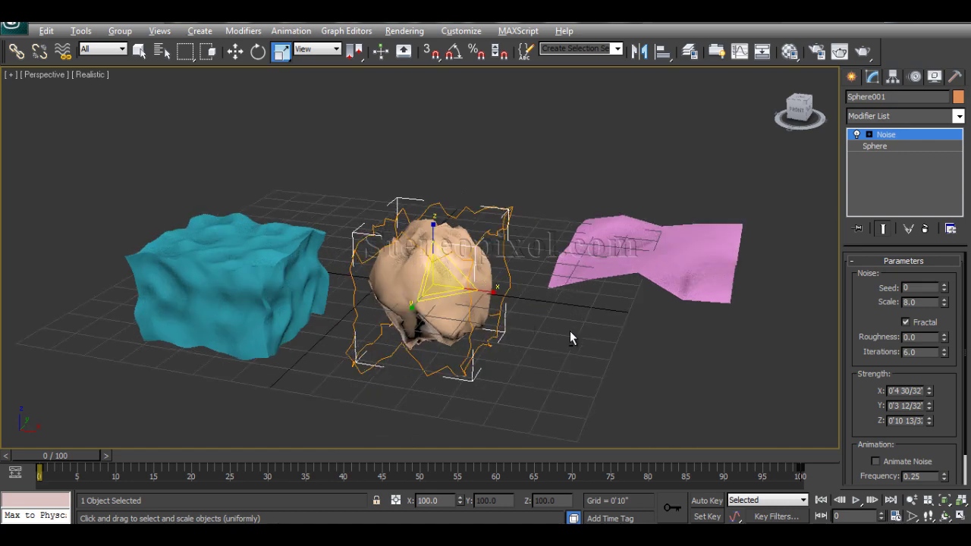
{"action": "middle_click_drag", "start_coordinate": [570, 339], "coordinate": [550, 345], "text": "alt"}
{"action": "scroll", "coordinate": [523, 340], "scroll_direction": "up", "scroll_amount": 2}
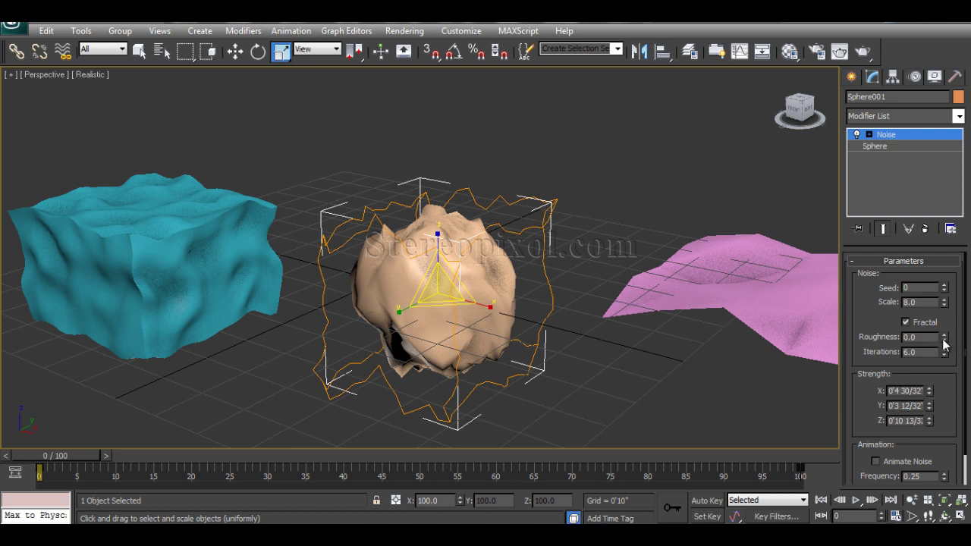
Try a Roughness of 1.0 on the sphere's fractal noise and set it back to 0
{"action": "left_click_drag", "start_coordinate": [945, 340], "coordinate": [944, 282]}
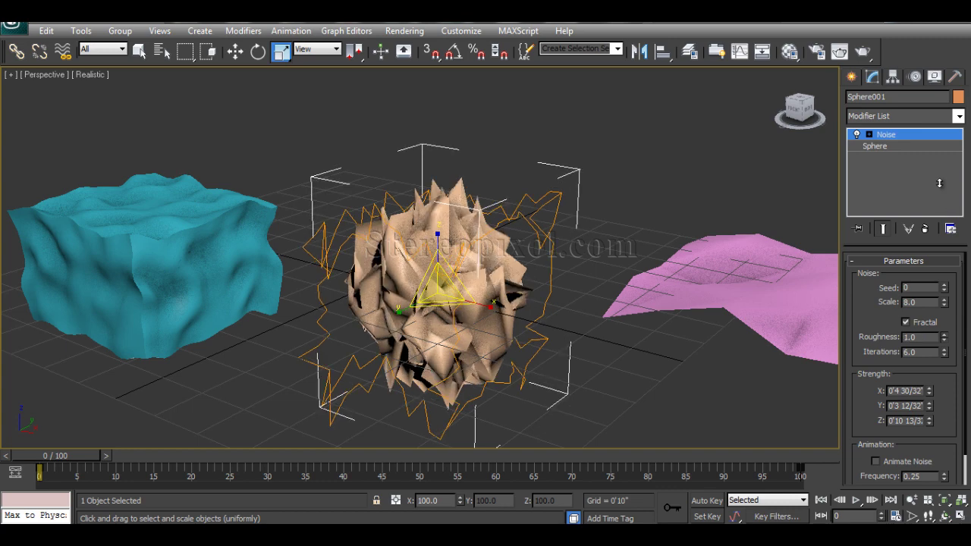
{"action": "left_click_drag", "start_coordinate": [945, 337], "coordinate": [937, 302]}
{"action": "type", "text": "8"}
{"action": "key", "text": "Tab"}
{"action": "type", "text": "0"}
{"action": "key", "text": "Tab"}
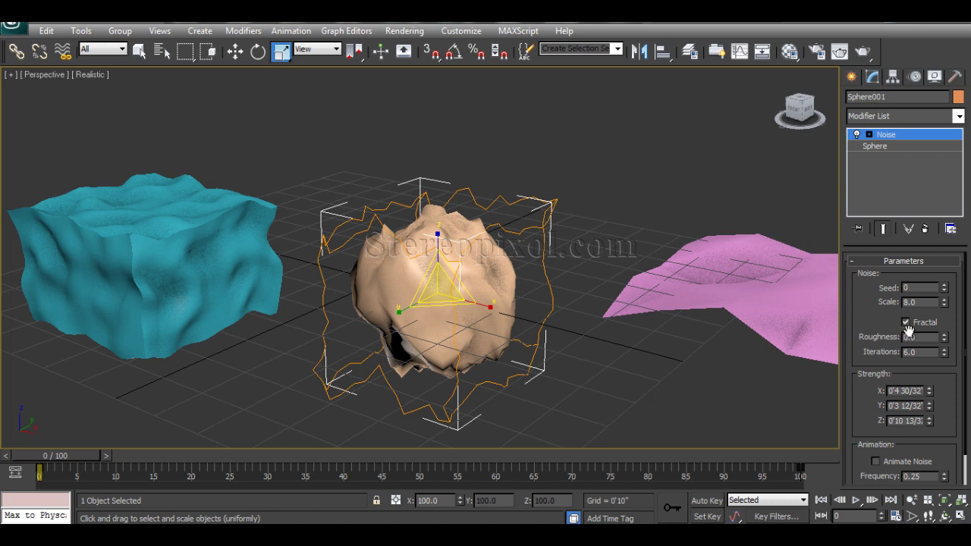
Compare the sphere's fractal noise at 1.0 and 10.0 Iterations, and toggle Fractal off and on at 1.0
{"action": "right_click", "coordinate": [946, 355]}
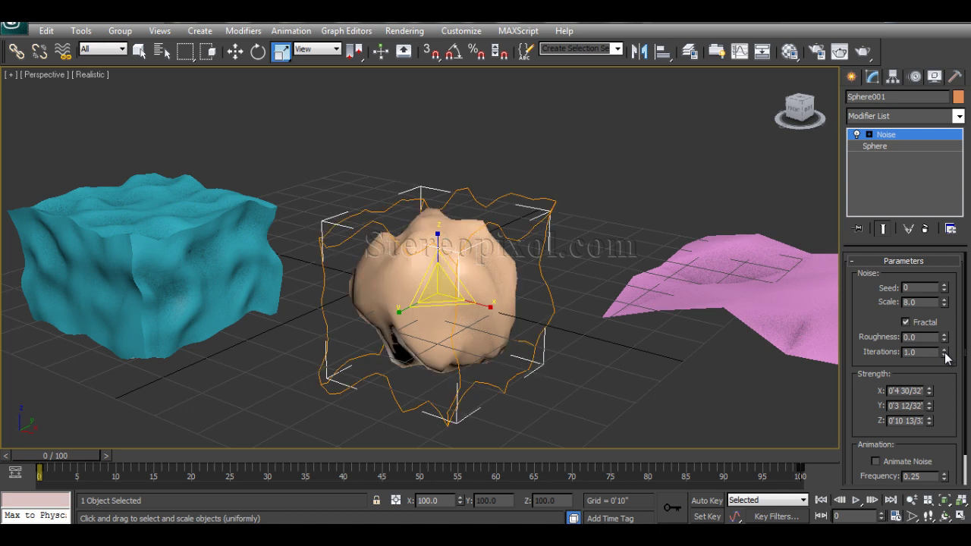
{"action": "left_click_drag", "start_coordinate": [946, 355], "coordinate": [969, 438]}
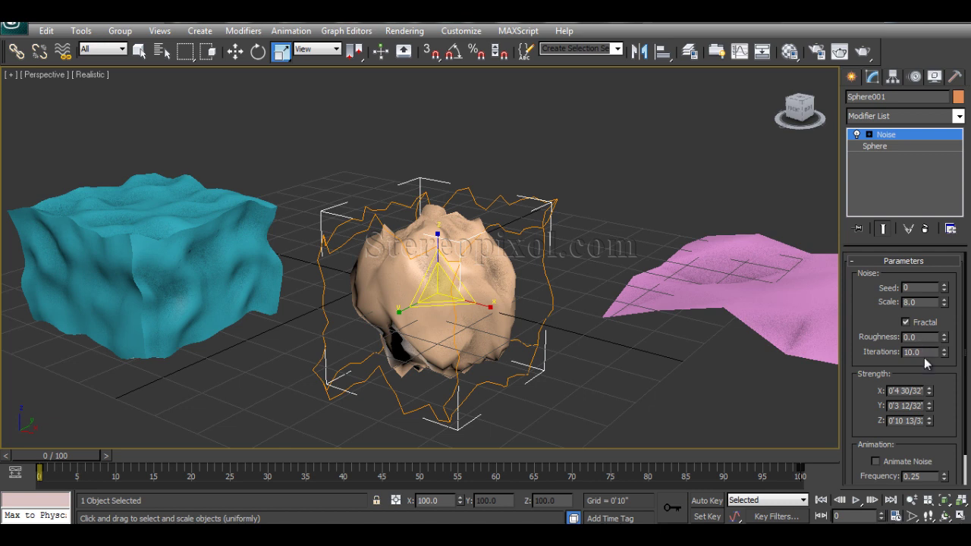
{"action": "left_click_drag", "start_coordinate": [945, 354], "coordinate": [958, 294]}
{"action": "right_click", "coordinate": [945, 355]}
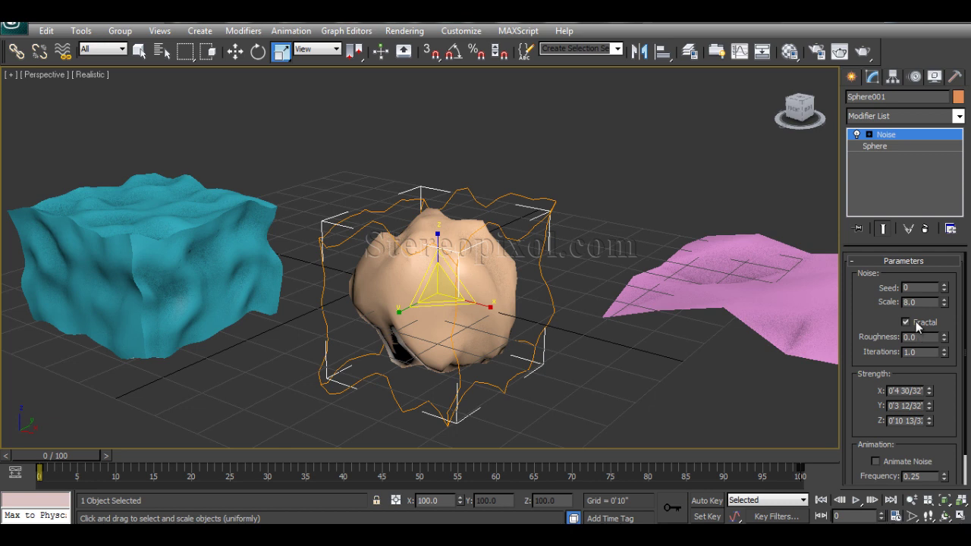
{"action": "left_click", "coordinate": [918, 326]}
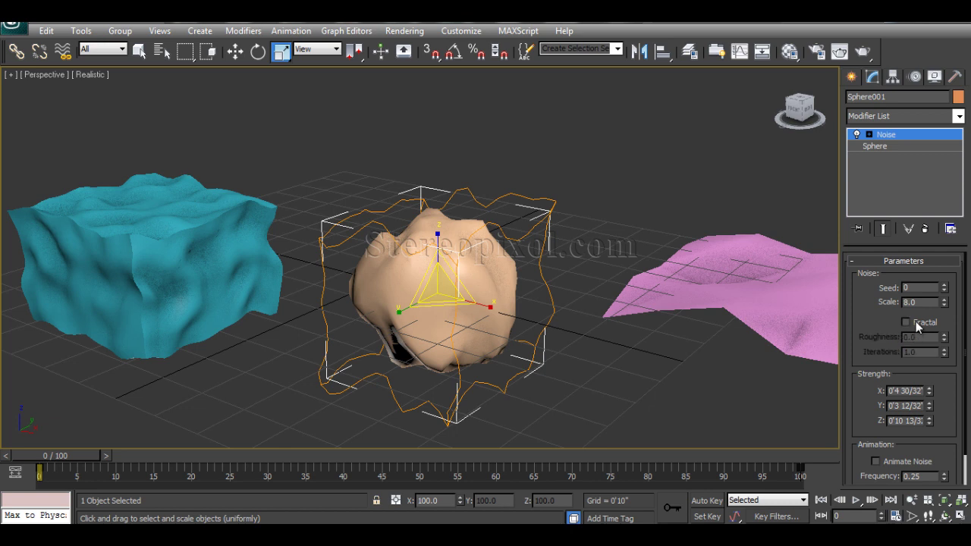
{"action": "left_click", "coordinate": [918, 326]}
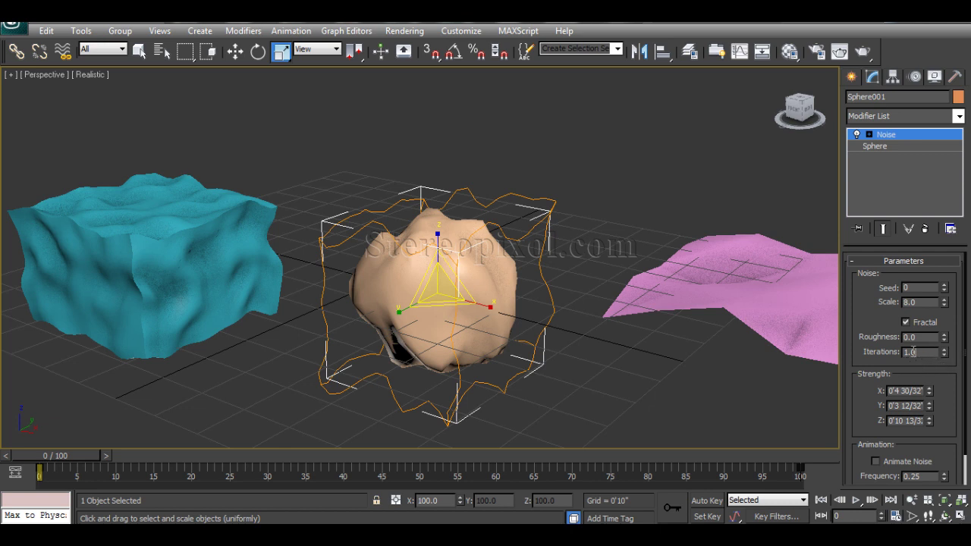
Set the sphere's fractal noise Iterations to 6, keeping the sphere selected
{"action": "left_click", "coordinate": [716, 346]}
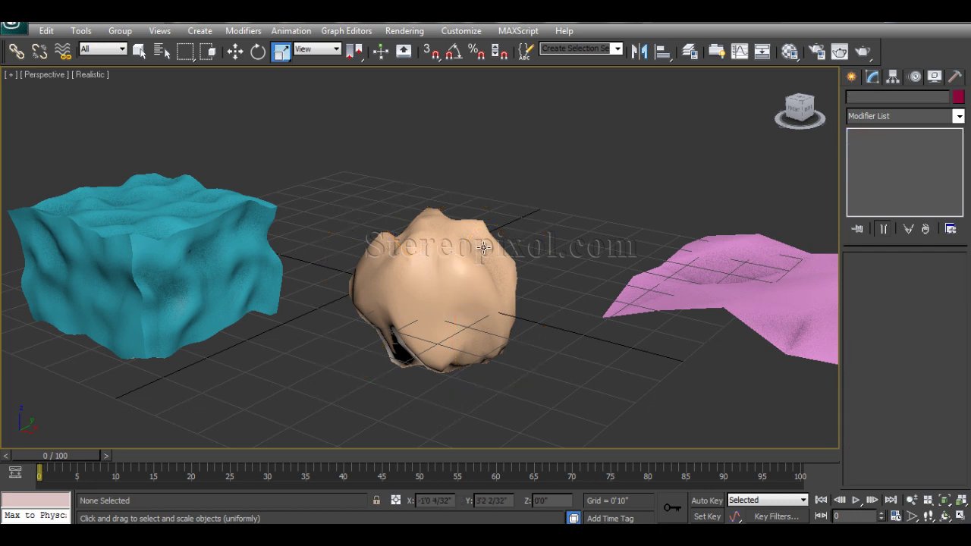
{"action": "key", "text": "ctrl+z"}
{"action": "double_click", "coordinate": [927, 353]}
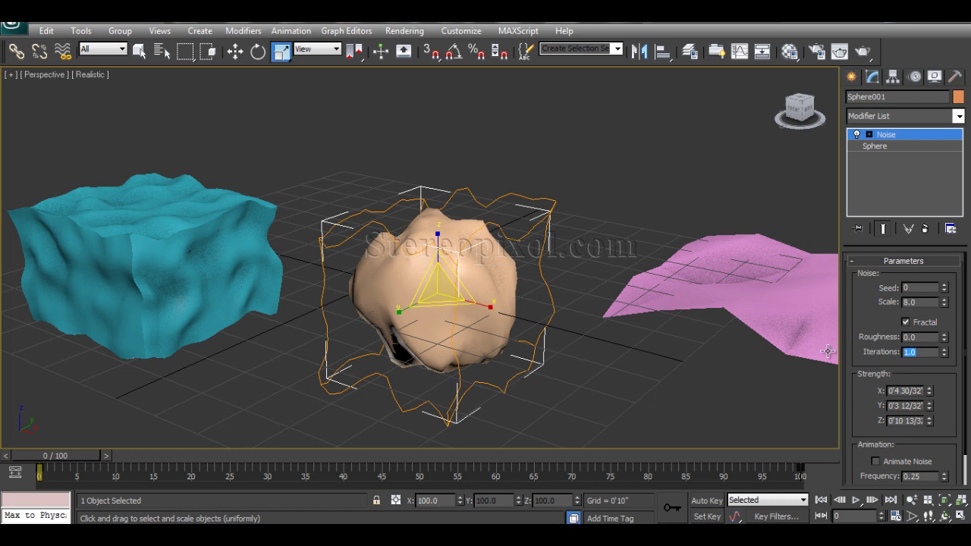
{"action": "type", "text": "6"}
{"action": "key", "text": "Return"}
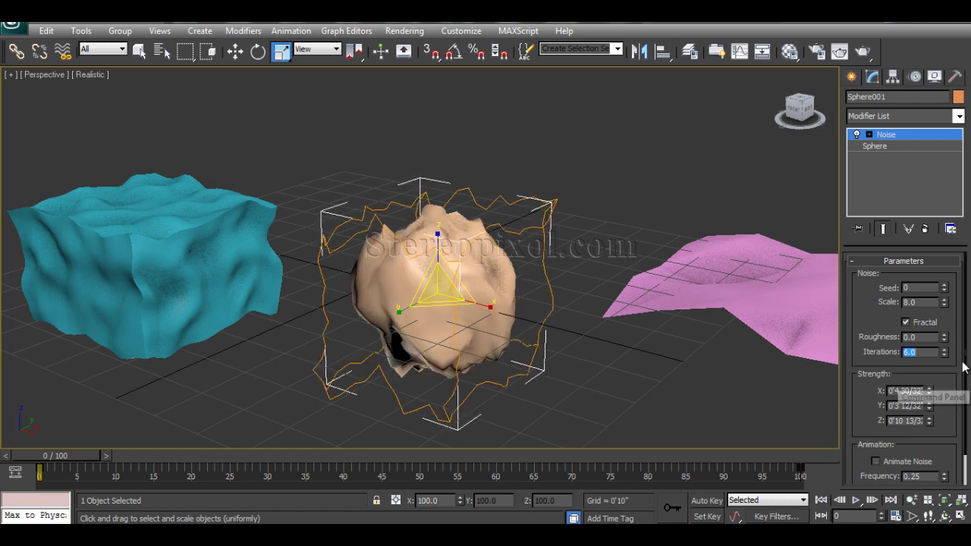
Raise the sphere's fractal noise Iterations to 7.3, then try a higher Roughness and reset it to 0
{"action": "left_click_drag", "start_coordinate": [945, 353], "coordinate": [953, 267]}
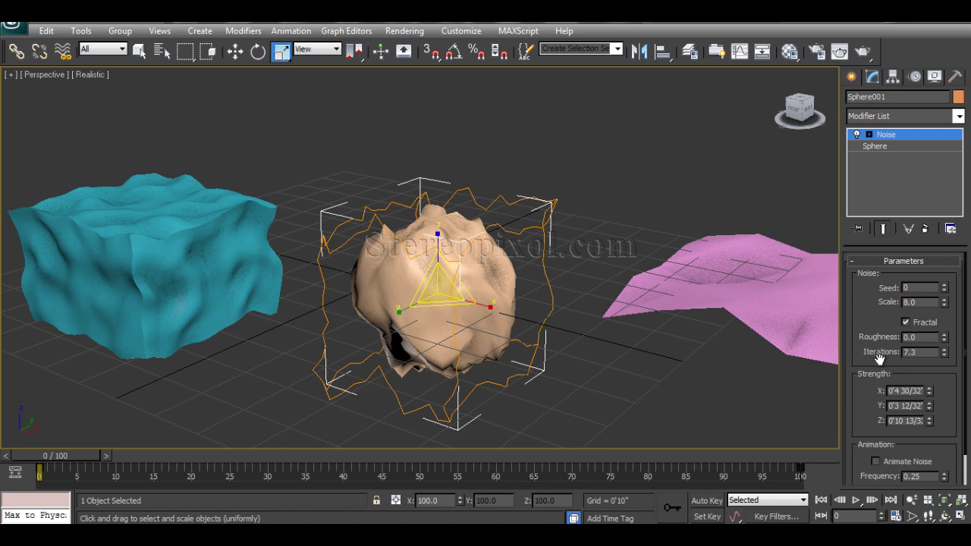
{"action": "left_click_drag", "start_coordinate": [944, 337], "coordinate": [947, 304]}
{"action": "right_click", "coordinate": [945, 338]}
{"action": "left_click_drag", "start_coordinate": [864, 400], "coordinate": [863, 360]}
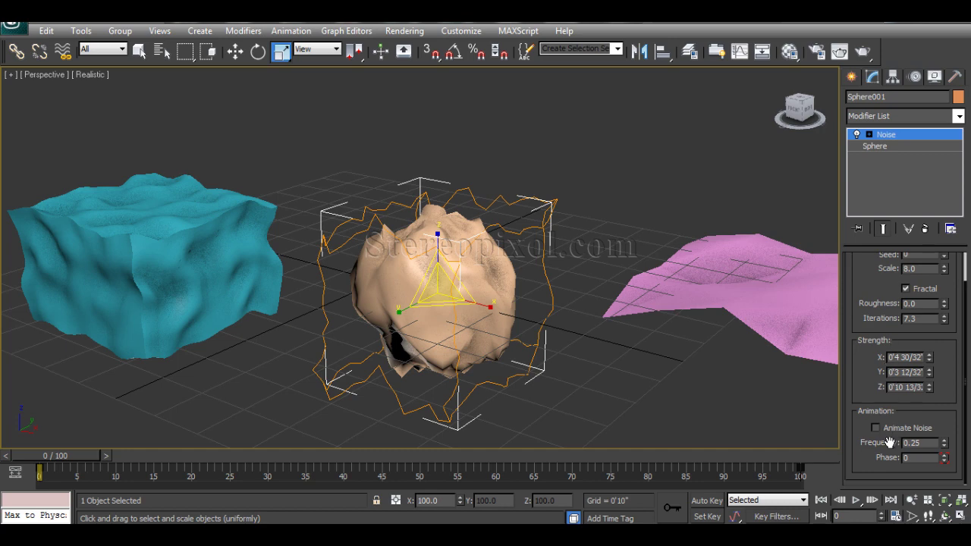
Turn on Animate Noise for the pink plane's Noise modifier and scrub the timeline from frame 0 to preview the motion
{"action": "middle_click_drag", "start_coordinate": [608, 343], "coordinate": [577, 319]}
{"action": "left_click", "coordinate": [616, 306]}
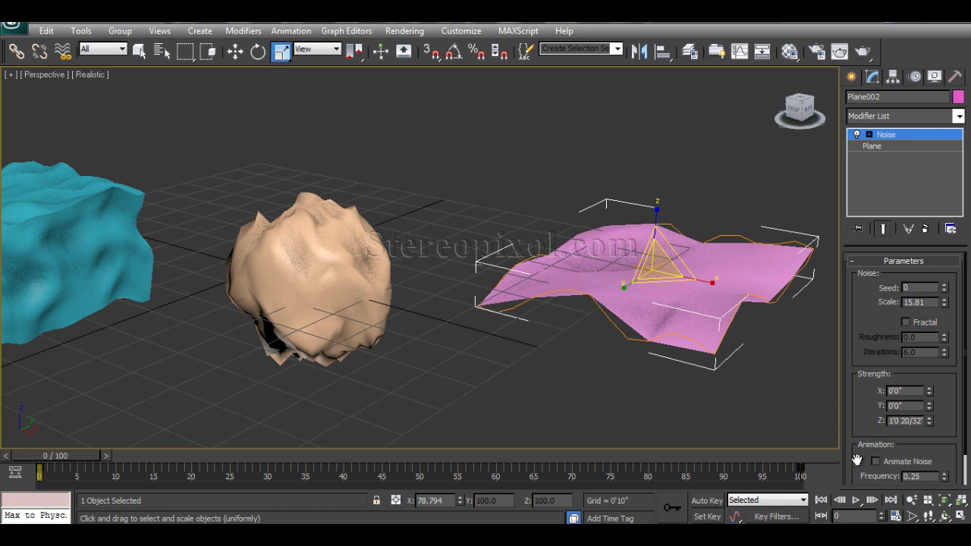
{"action": "left_click_drag", "start_coordinate": [925, 431], "coordinate": [923, 397]}
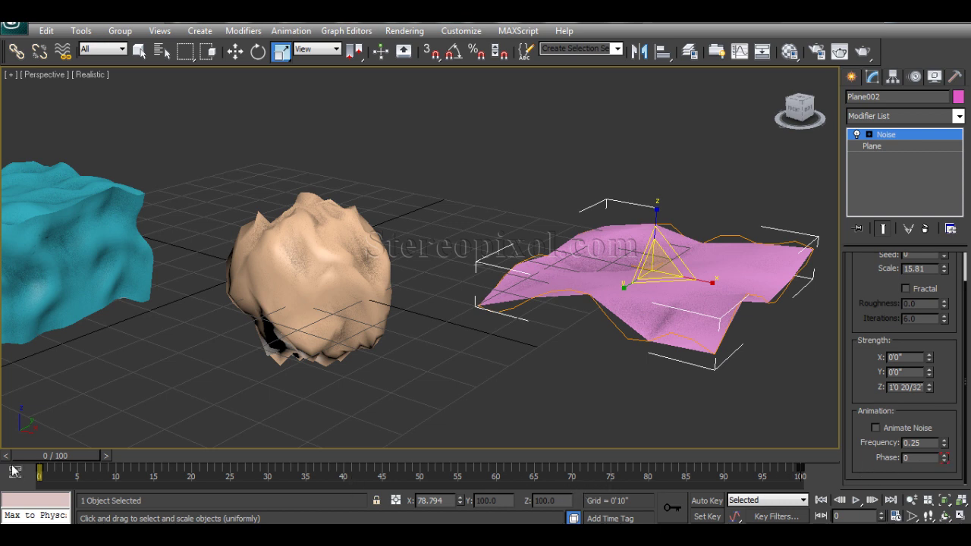
{"action": "left_click_drag", "start_coordinate": [65, 459], "coordinate": [14, 450]}
{"action": "left_click_drag", "start_coordinate": [50, 460], "coordinate": [4, 493]}
{"action": "left_click_drag", "start_coordinate": [49, 463], "coordinate": [513, 455]}
{"action": "left_click_drag", "start_coordinate": [468, 424], "coordinate": [4, 438]}
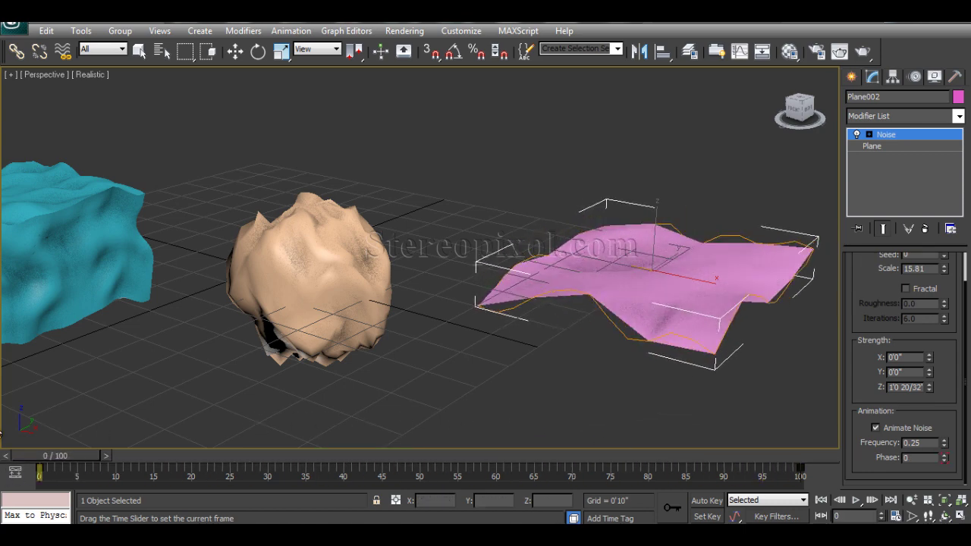
Select the box, sphere and plane together and move them about 14'2" in the negative X direction, off the grid
{"action": "key", "text": "r"}
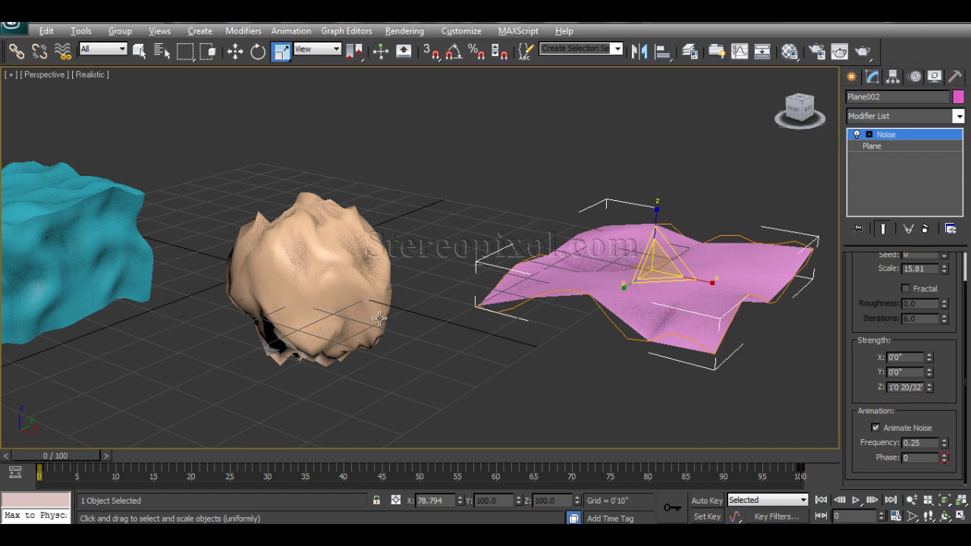
{"action": "middle_click_drag", "start_coordinate": [379, 318], "coordinate": [427, 358], "text": "alt"}
{"action": "scroll", "coordinate": [427, 355], "scroll_direction": "down", "scroll_amount": 4}
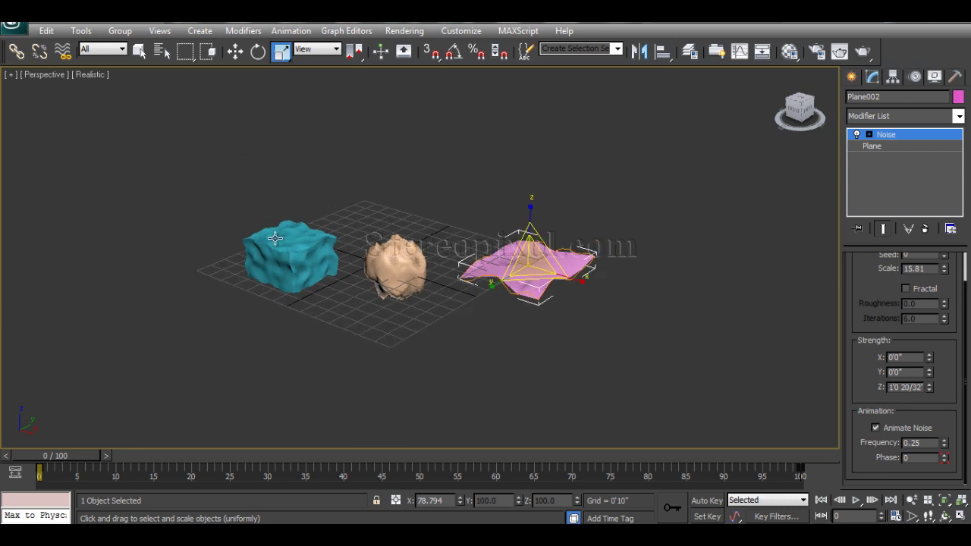
{"action": "left_click_drag", "start_coordinate": [210, 169], "coordinate": [539, 334]}
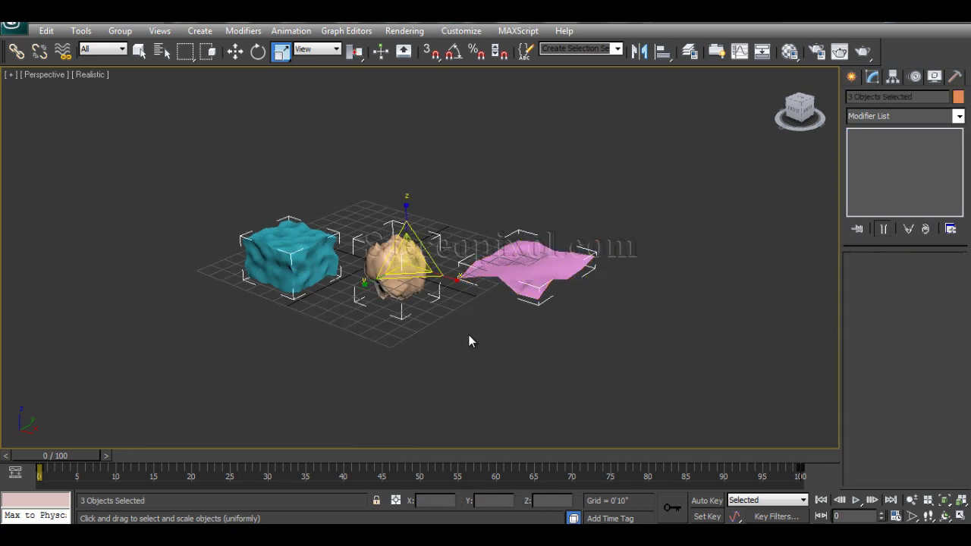
{"action": "key", "text": "w"}
{"action": "middle_click_drag", "start_coordinate": [396, 325], "coordinate": [421, 343], "text": "alt"}
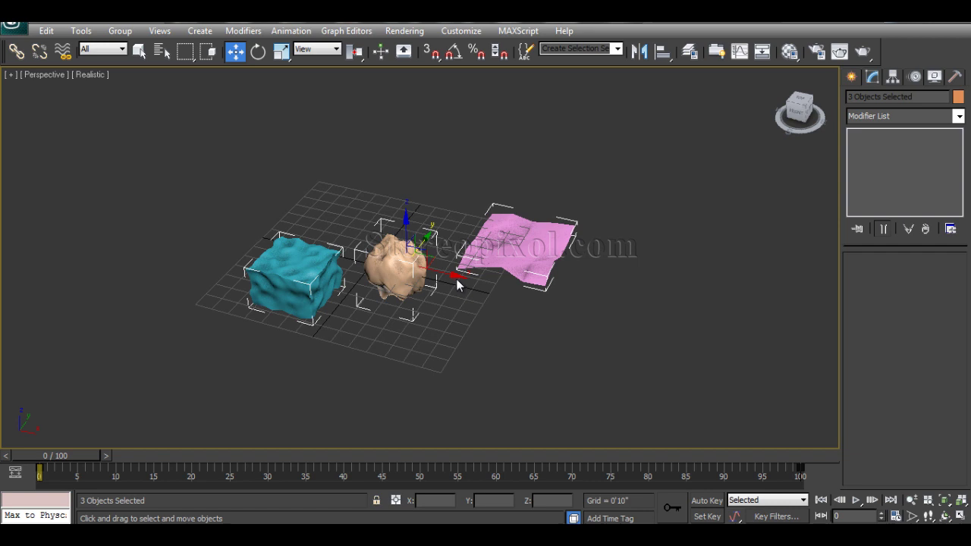
{"action": "left_click_drag", "start_coordinate": [458, 285], "coordinate": [201, 224]}
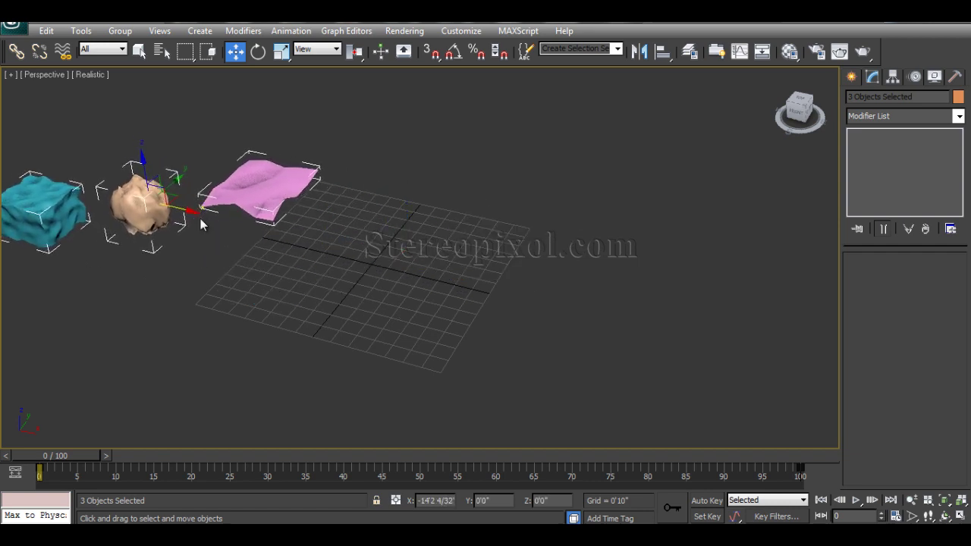
Unhide Layer001, which contains the pool model, and close the layer manager
{"action": "middle_click_drag", "start_coordinate": [410, 292], "coordinate": [444, 304], "text": "alt"}
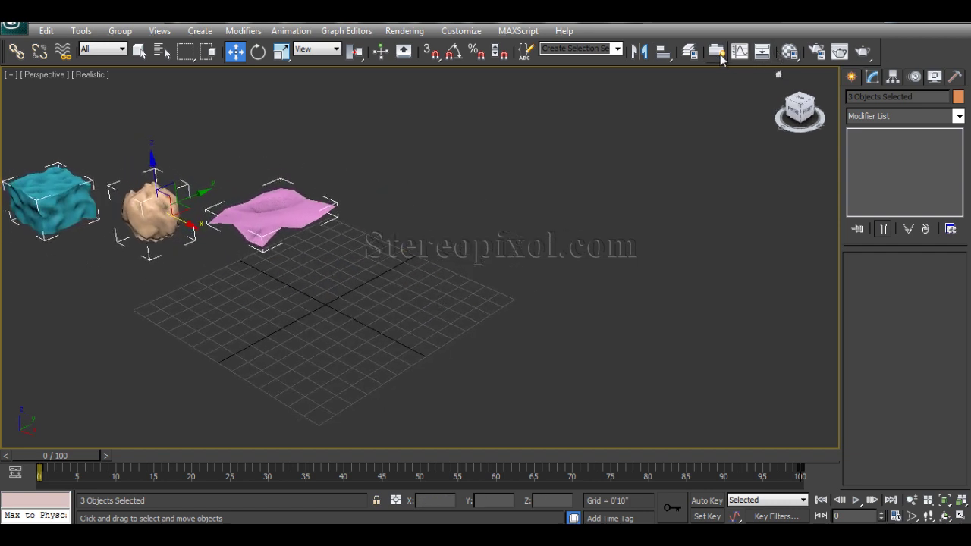
{"action": "left_click", "coordinate": [690, 51]}
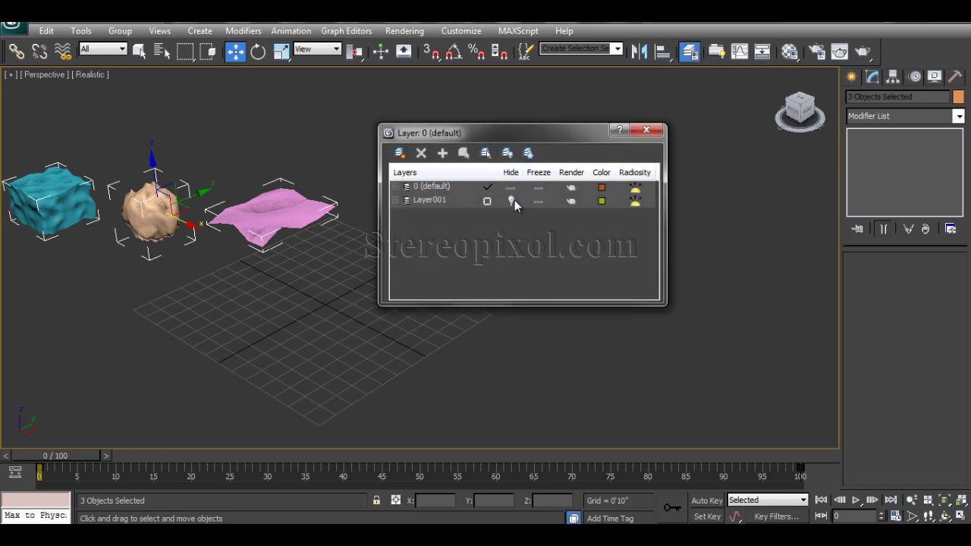
{"action": "left_click", "coordinate": [511, 200]}
{"action": "left_click", "coordinate": [646, 130]}
{"action": "middle_click_drag", "start_coordinate": [474, 221], "coordinate": [521, 219]}
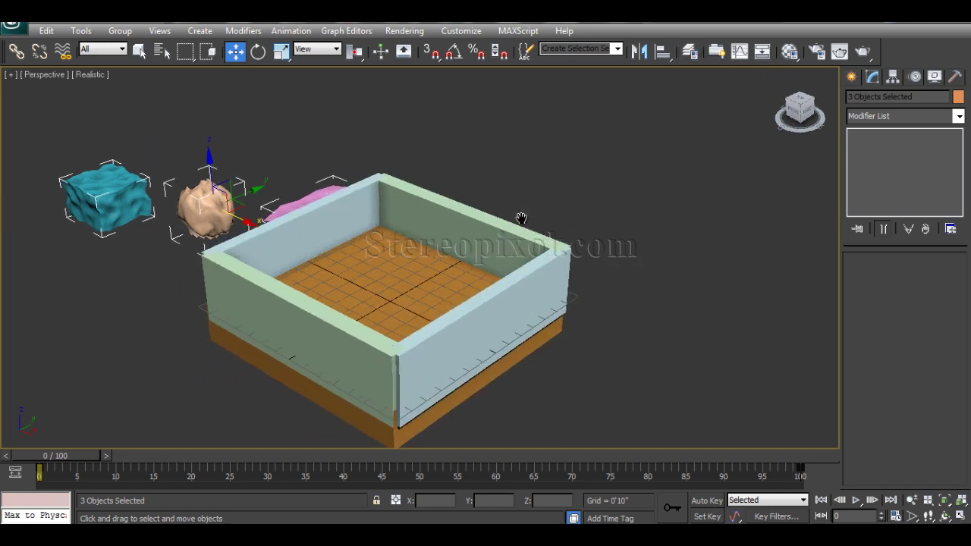
Select the noise plane inside the pool, raise it along Z above the walls, and undo the move
{"action": "scroll", "coordinate": [354, 253], "scroll_direction": "up", "scroll_amount": 5}
{"action": "left_click", "coordinate": [355, 258]}
{"action": "middle_click_drag", "start_coordinate": [355, 258], "coordinate": [386, 267], "text": "alt"}
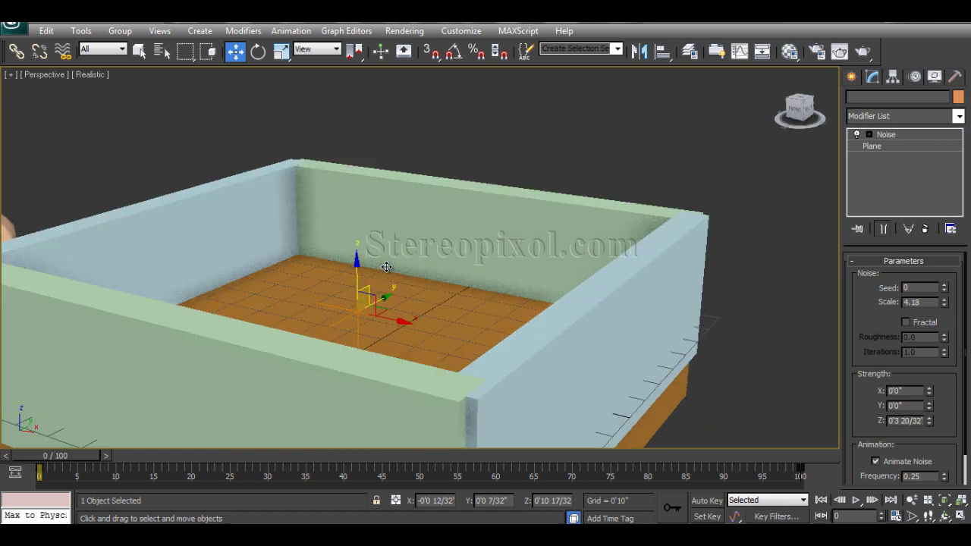
{"action": "left_click_drag", "start_coordinate": [358, 263], "coordinate": [383, 139]}
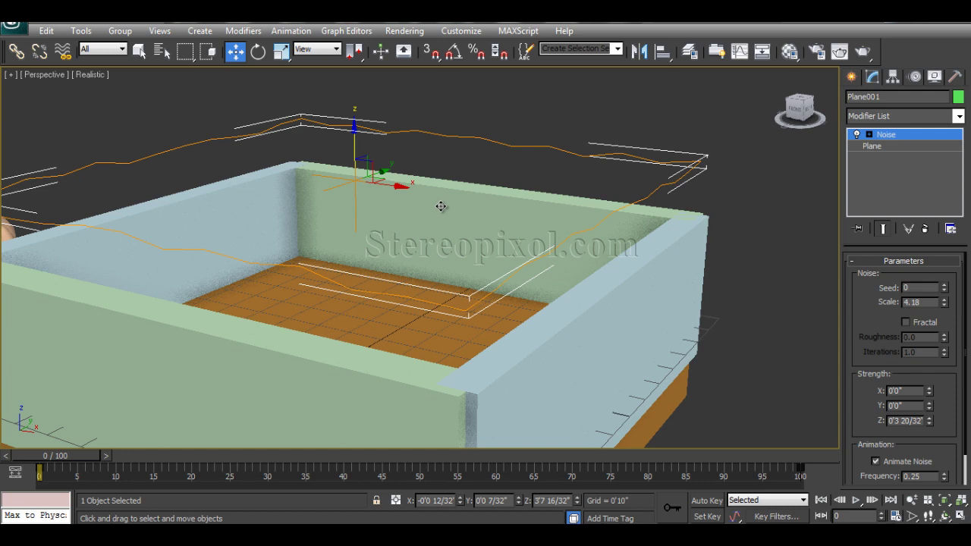
{"action": "key", "text": "ctrl+z"}
Render the pool in the perspective view to inspect its water surface, and close the rendered frame
{"action": "middle_click_drag", "start_coordinate": [442, 207], "coordinate": [516, 235], "text": "alt"}
{"action": "left_click", "coordinate": [840, 51]}
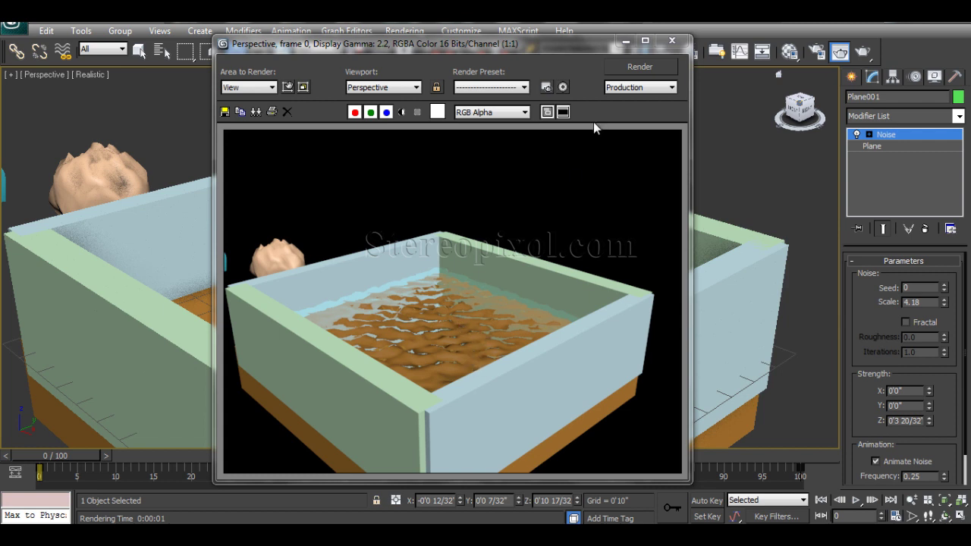
{"action": "left_click", "coordinate": [672, 41]}
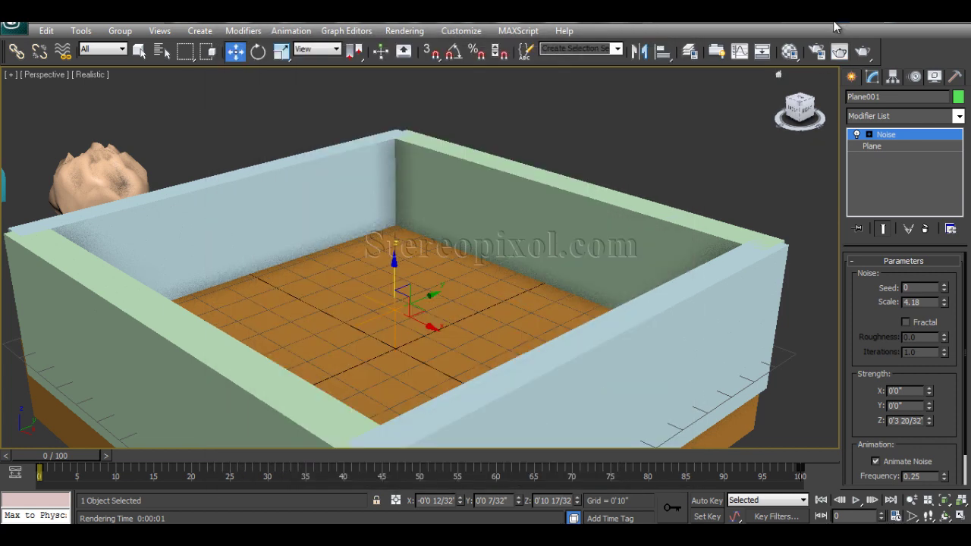
Review the first material's Raytrace reflection and refraction maps, and the water plane's Noise and Animation parameters
{"action": "left_click", "coordinate": [789, 51]}
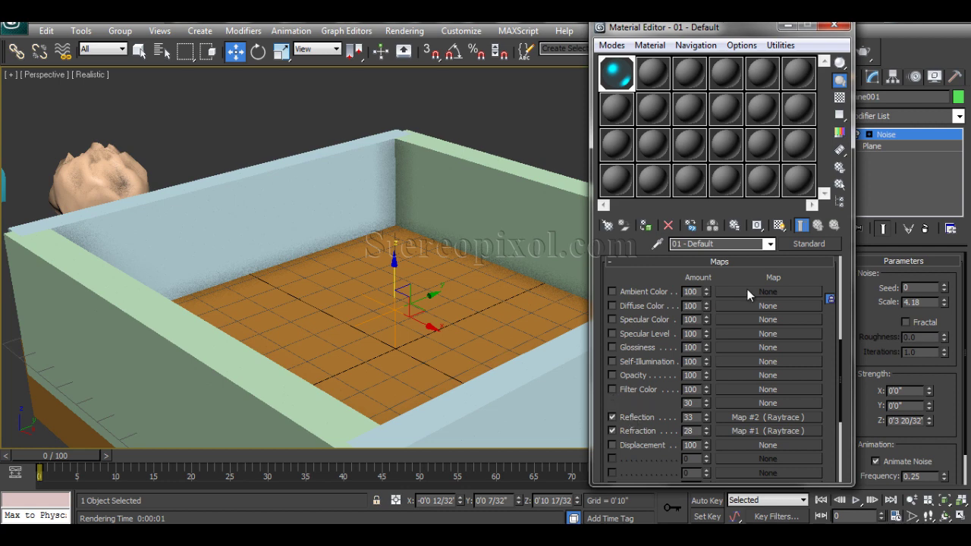
{"action": "left_click", "coordinate": [835, 26]}
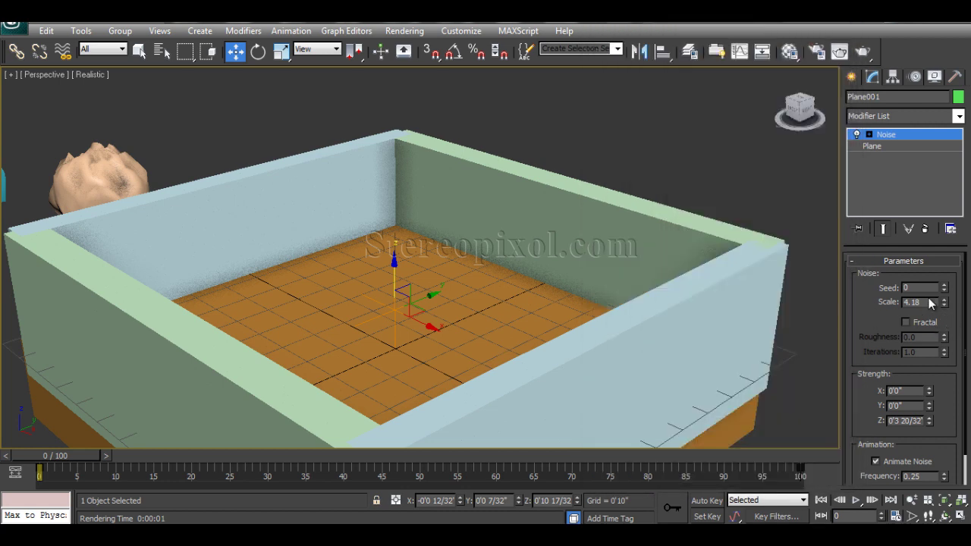
{"action": "left_click_drag", "start_coordinate": [860, 319], "coordinate": [867, 274]}
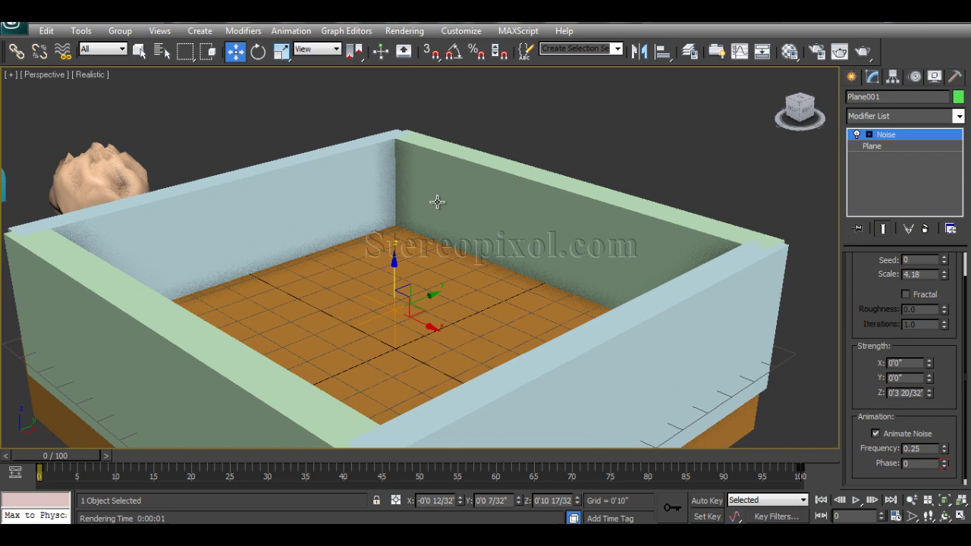
Hide Layer001 again and close the layer manager
{"action": "middle_click_drag", "start_coordinate": [542, 203], "coordinate": [579, 202]}
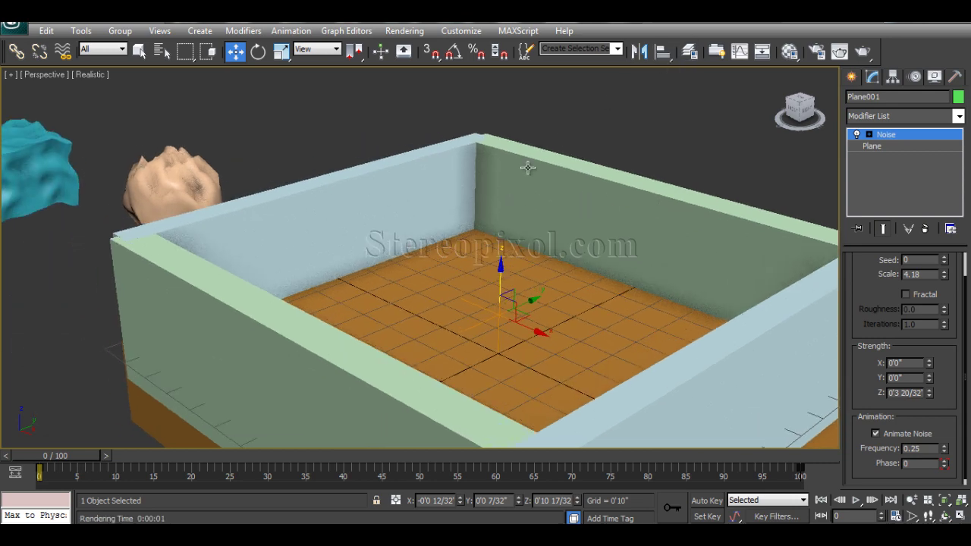
{"action": "middle_click_drag", "start_coordinate": [388, 243], "coordinate": [541, 281], "text": "alt"}
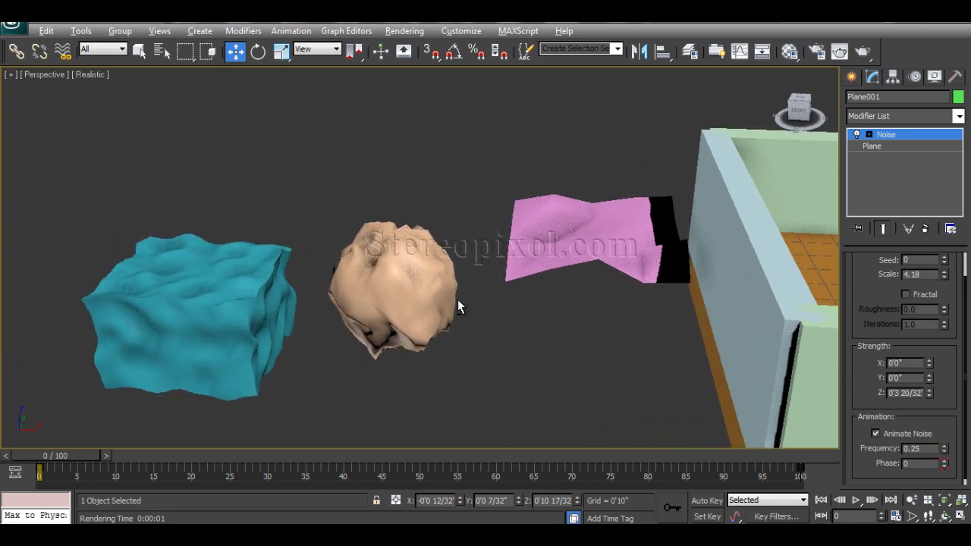
{"action": "middle_click_drag", "start_coordinate": [450, 298], "coordinate": [322, 323], "text": "alt"}
{"action": "left_click", "coordinate": [690, 51]}
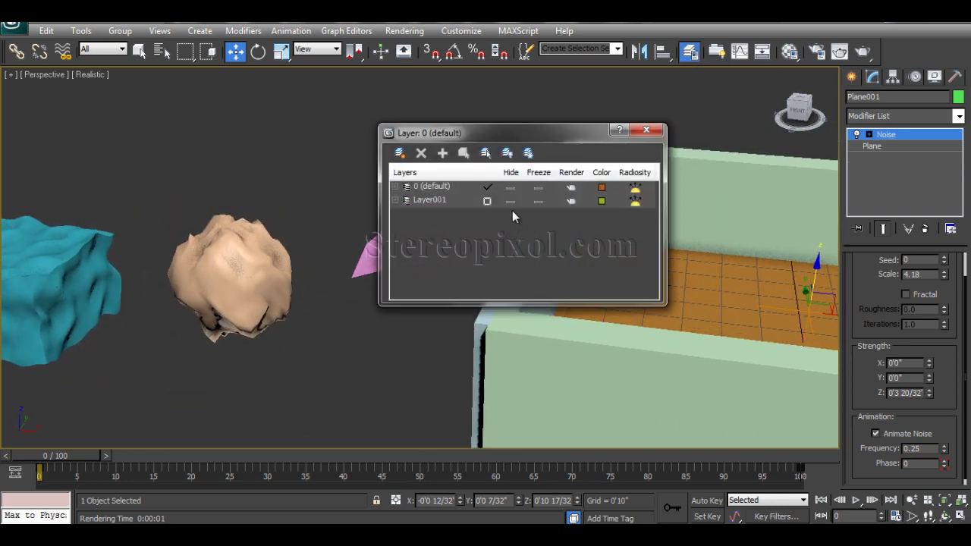
{"action": "left_click", "coordinate": [510, 201]}
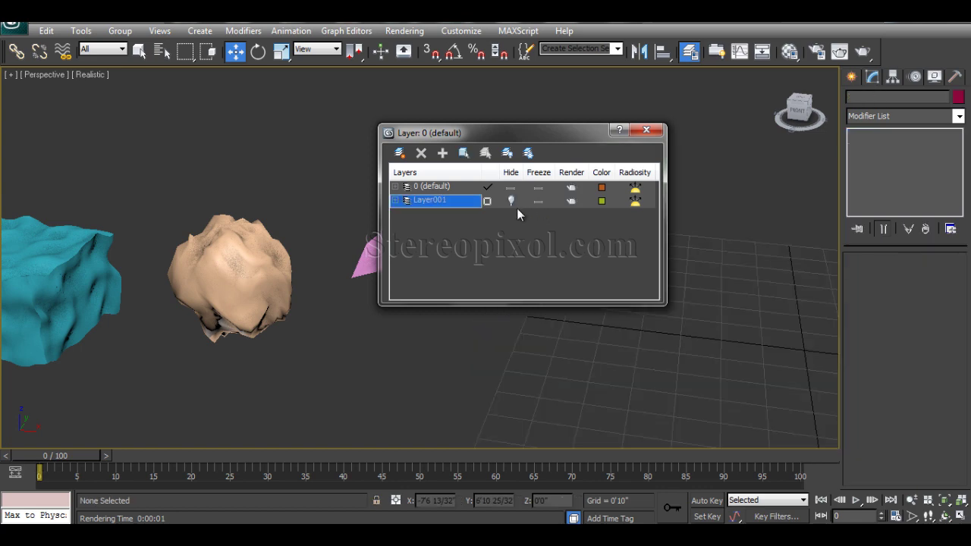
{"action": "left_click", "coordinate": [645, 130]}
Select the box, sphere and plane together and move them back along the X axis onto the grid
{"action": "scroll", "coordinate": [542, 358], "scroll_direction": "down", "scroll_amount": 4}
{"action": "left_click_drag", "start_coordinate": [185, 217], "coordinate": [517, 317]}
{"action": "left_click_drag", "start_coordinate": [358, 271], "coordinate": [598, 308]}
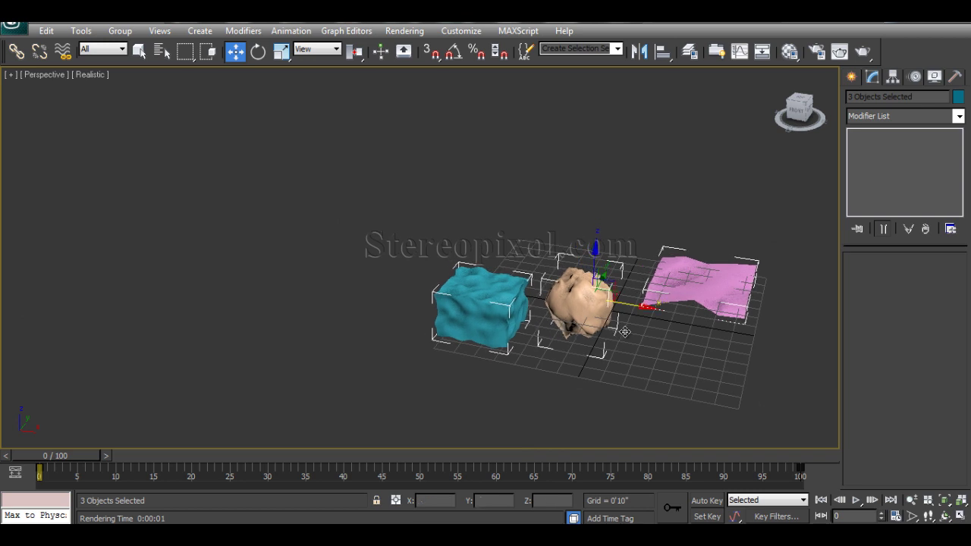
{"action": "middle_click_drag", "start_coordinate": [656, 355], "coordinate": [477, 347]}
{"action": "scroll", "coordinate": [521, 366], "scroll_direction": "up", "scroll_amount": 5}
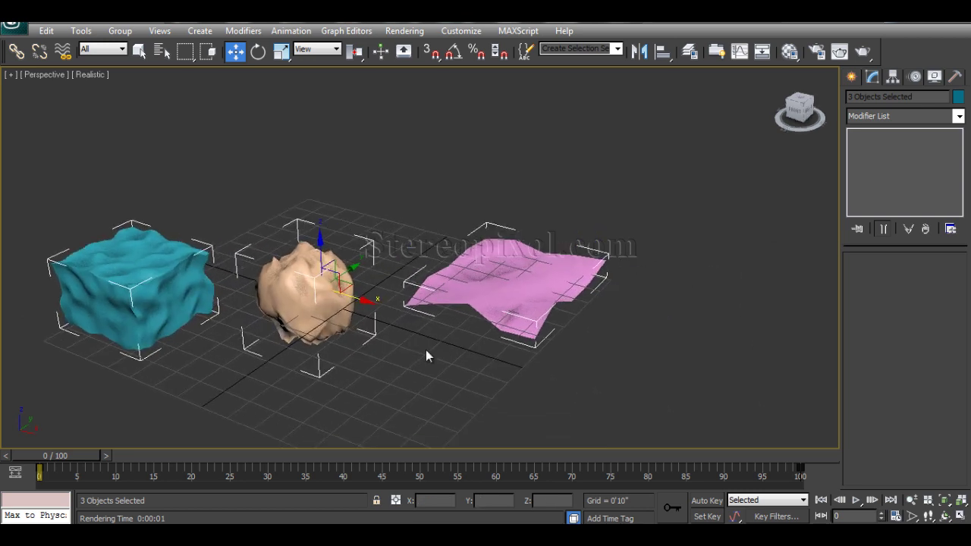
Select only the pink plane and activate the Gizmo level of its Noise modifier
{"action": "left_click", "coordinate": [426, 350]}
{"action": "left_click", "coordinate": [489, 294]}
{"action": "middle_click_drag", "start_coordinate": [524, 327], "coordinate": [538, 364], "text": "alt"}
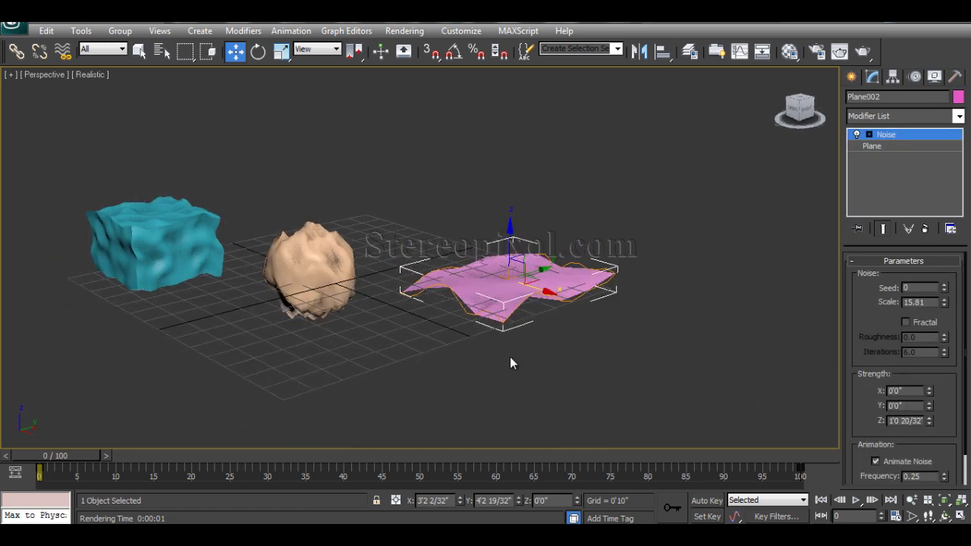
{"action": "left_click", "coordinate": [870, 135]}
{"action": "left_click", "coordinate": [892, 146]}
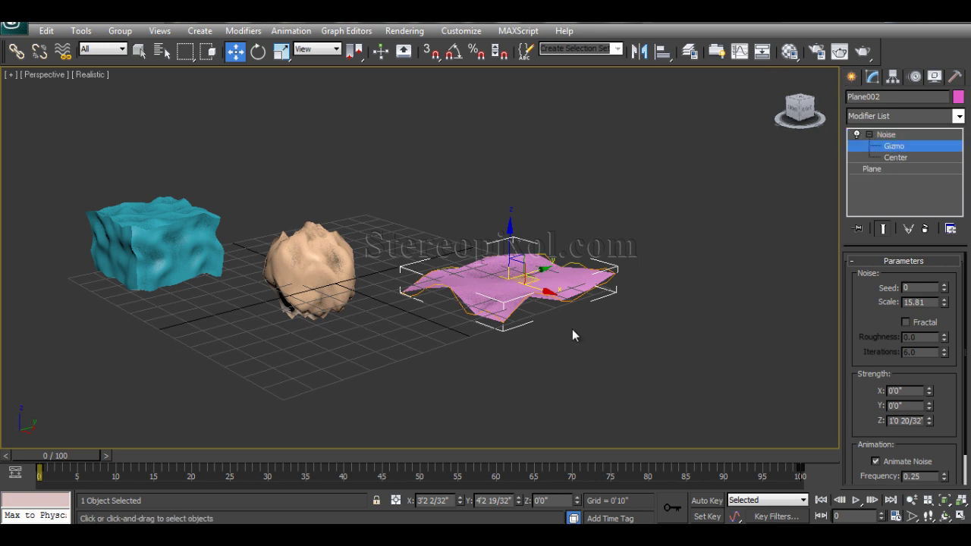
Try shifting the plane's noise gizmo along the X axis and view the effect on the surface
{"action": "mouse_move", "coordinate": [562, 321]}
{"action": "middle_mouse_down", "text": "alt"}
{"action": "mouse_move", "coordinate": [595, 305]}
{"action": "mouse_move", "coordinate": [566, 321]}
{"action": "middle_mouse_up", "text": "alt"}
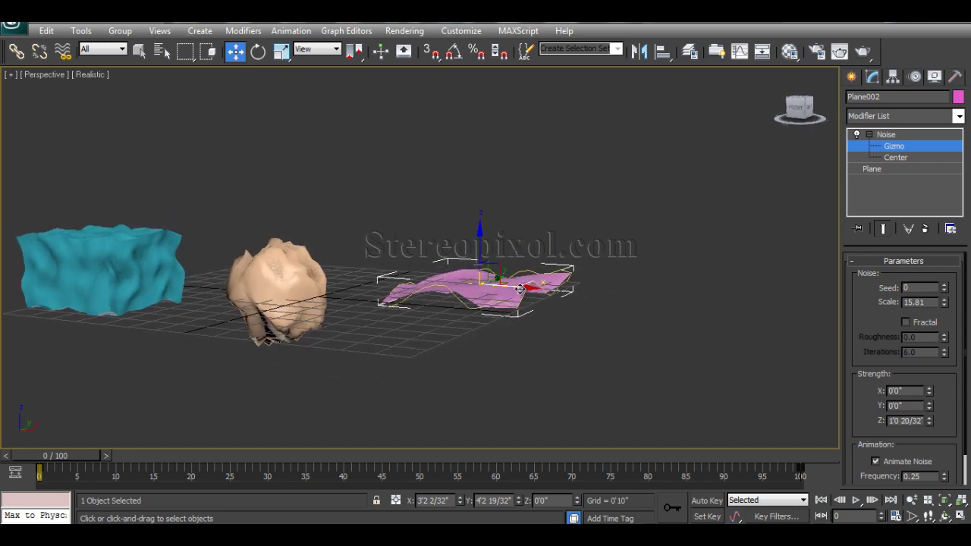
{"action": "left_click_drag", "start_coordinate": [521, 289], "coordinate": [503, 336]}
{"action": "middle_click_drag", "start_coordinate": [503, 337], "coordinate": [550, 237], "text": "alt"}
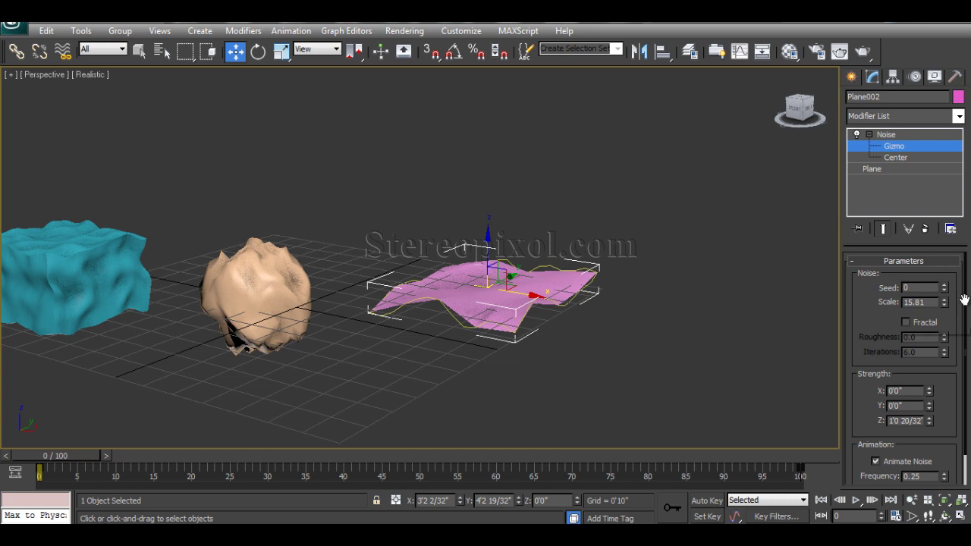
Step the plane's noise Seed up to 4 and reset it to 0
{"action": "left_click", "coordinate": [945, 285]}
{"action": "left_click", "coordinate": [945, 285]}
{"action": "left_click", "coordinate": [945, 286]}
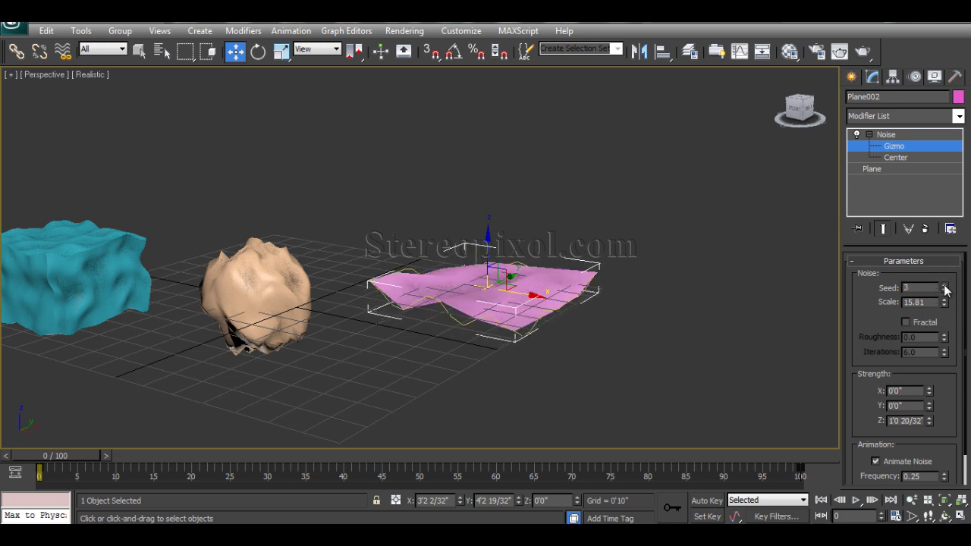
{"action": "left_click", "coordinate": [944, 286]}
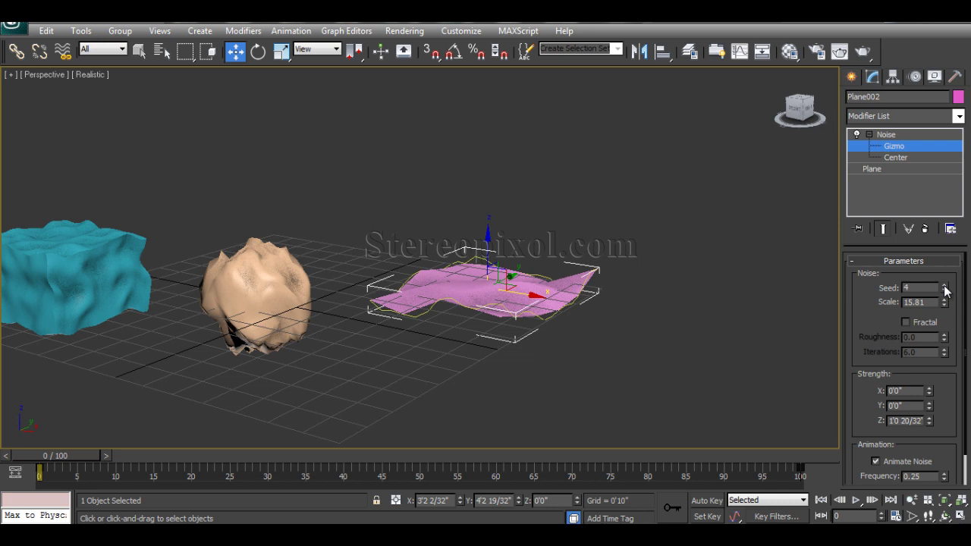
{"action": "right_click", "coordinate": [946, 290]}
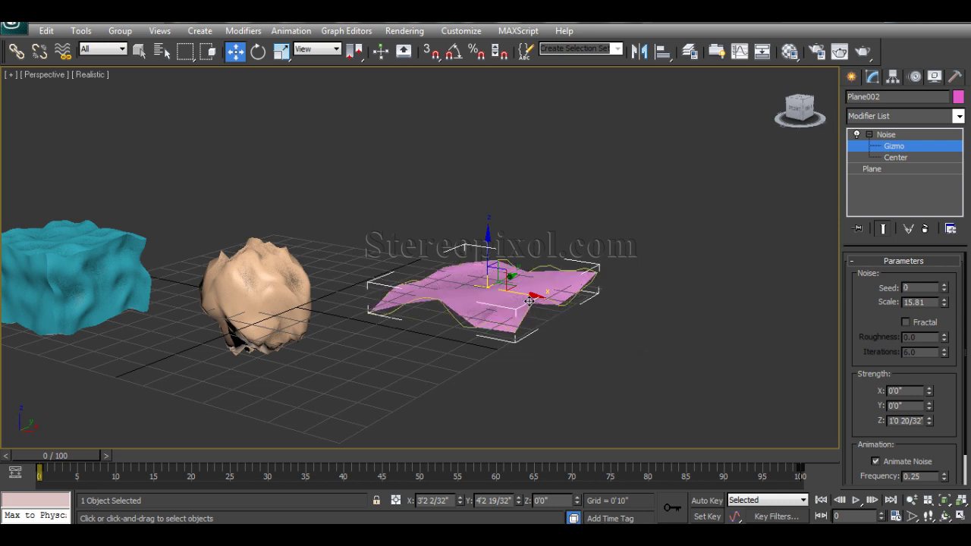
Try shifting the plane's noise gizmo again, then try moving the Noise modifier's Center upward along Z
{"action": "left_click_drag", "start_coordinate": [527, 300], "coordinate": [455, 260]}
{"action": "middle_click_drag", "start_coordinate": [455, 260], "coordinate": [467, 334]}
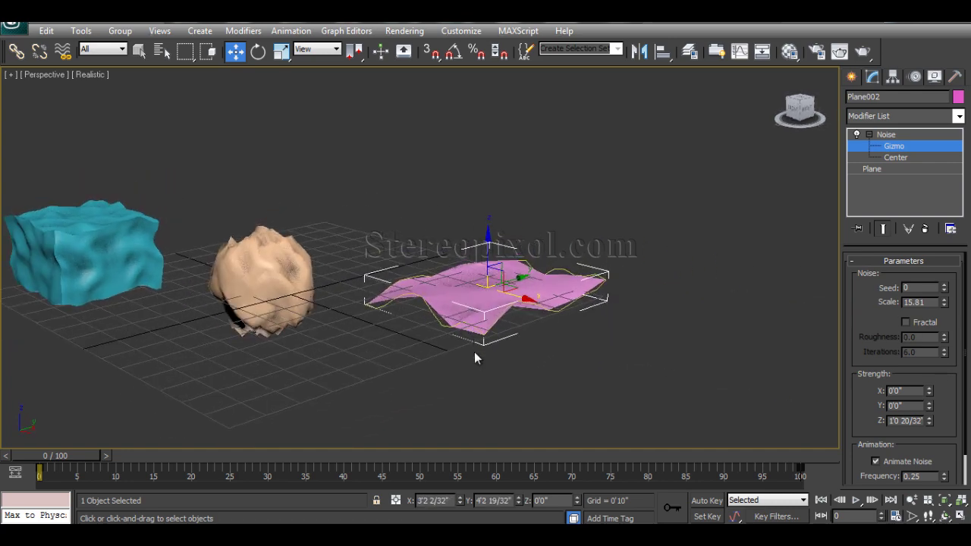
{"action": "left_click", "coordinate": [898, 158]}
{"action": "middle_click_drag", "start_coordinate": [575, 256], "coordinate": [490, 221], "text": "alt"}
{"action": "left_click_drag", "start_coordinate": [486, 282], "coordinate": [487, 248]}
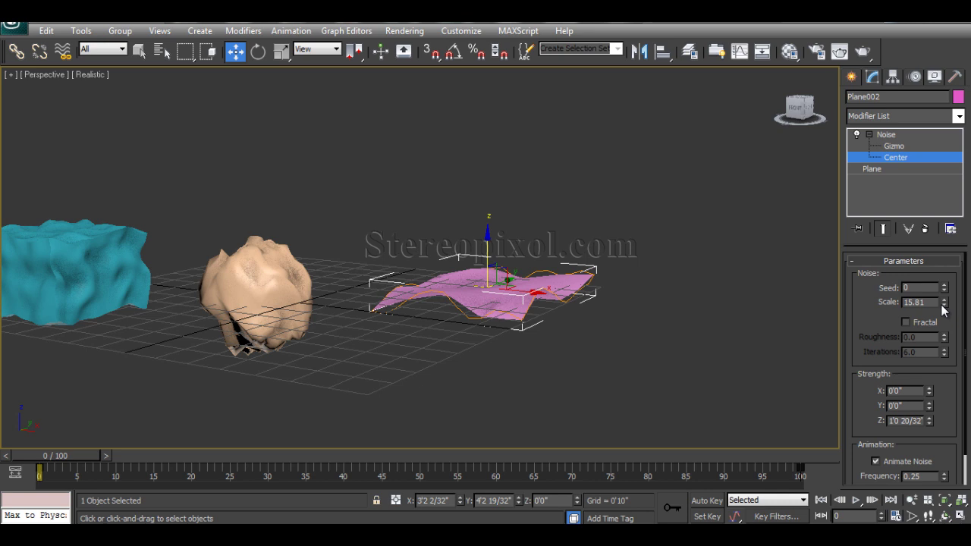
Reset the plane's Z noise strength to 0 and try lowering the Noise Center along Z to about -1'1 21/32"
{"action": "right_click", "coordinate": [930, 421]}
{"action": "middle_click_drag", "start_coordinate": [584, 314], "coordinate": [573, 307], "text": "alt"}
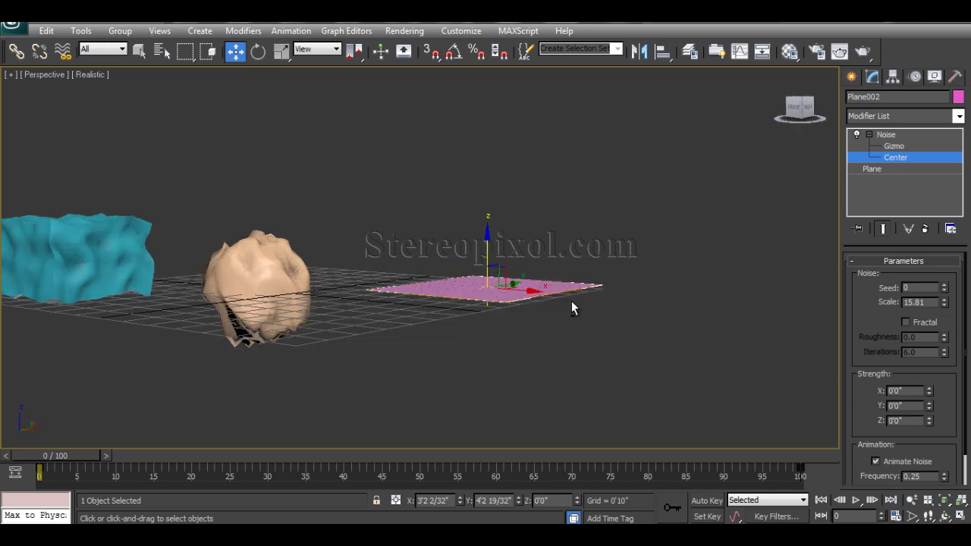
{"action": "left_click_drag", "start_coordinate": [488, 237], "coordinate": [492, 279]}
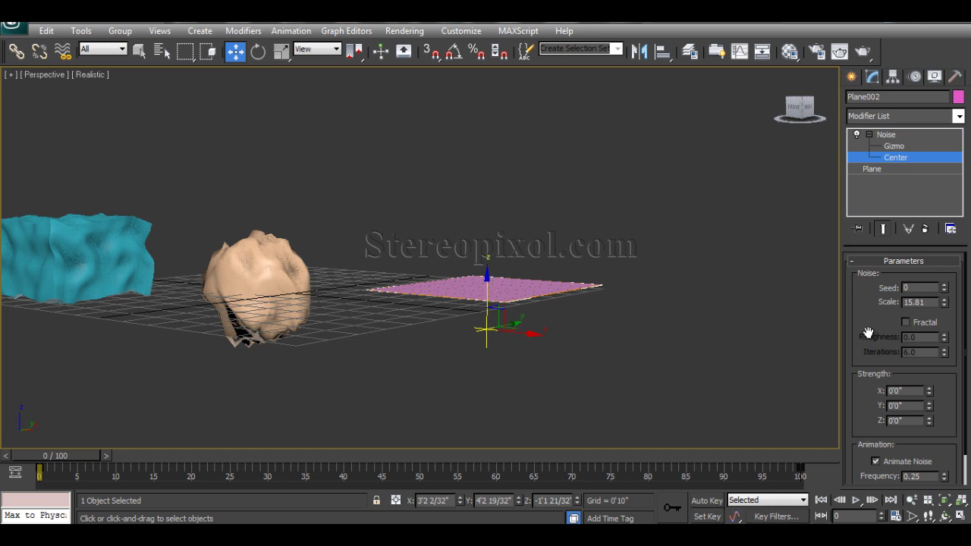
Try raising the plane's Z noise strength to about 0'11 10/32" and view the resulting surface
{"action": "mouse_move", "coordinate": [930, 421]}
{"action": "left_mouse_down"}
{"action": "mouse_move", "coordinate": [880, 50]}
{"action": "mouse_move", "coordinate": [868, 159]}
{"action": "left_mouse_up"}
{"action": "middle_click_drag", "start_coordinate": [559, 321], "coordinate": [507, 377], "text": "alt"}
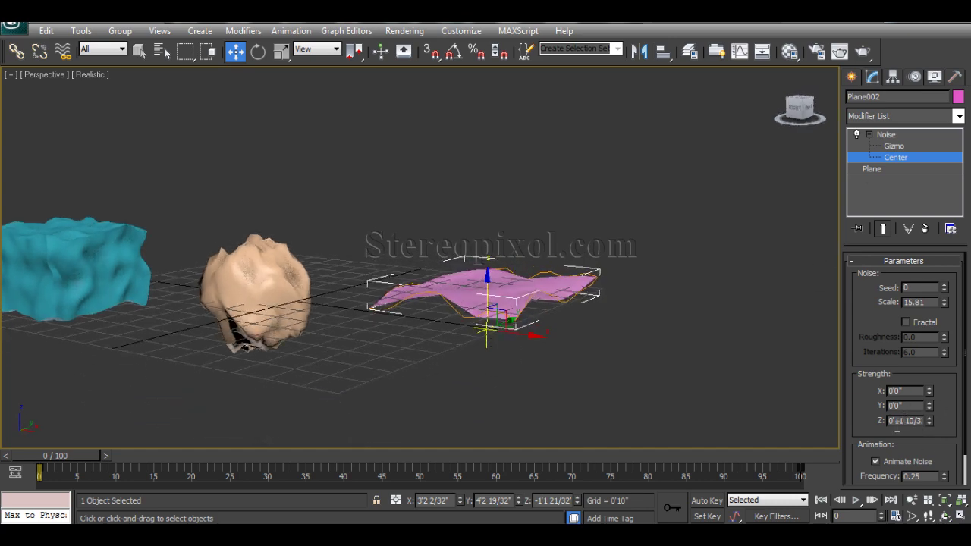
{"action": "middle_click_drag", "start_coordinate": [575, 362], "coordinate": [483, 354], "text": "alt"}
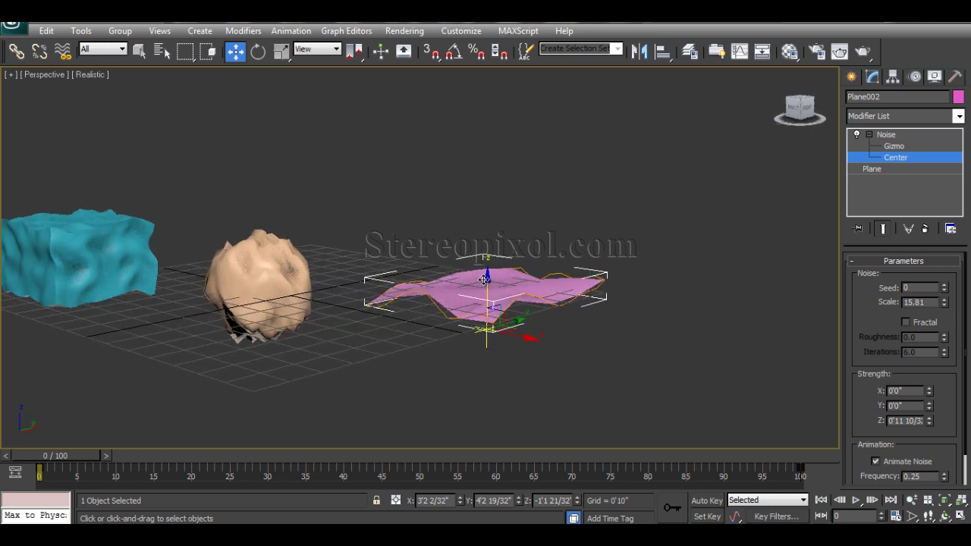
Try moving the Noise Center upward along Z, then undo the recent Center moves and Z strength changes
{"action": "left_click_drag", "start_coordinate": [486, 281], "coordinate": [489, 163]}
{"action": "key", "text": "ctrl+z"}
{"action": "key", "text": "shift+z"}
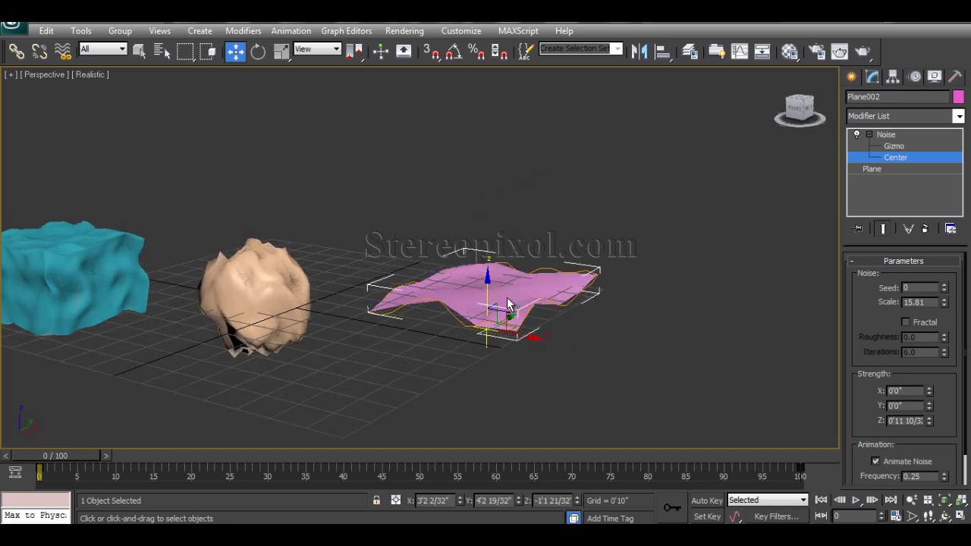
{"action": "key", "text": "ctrl+z"}
{"action": "middle_click_drag", "start_coordinate": [506, 304], "coordinate": [487, 328], "text": "alt"}
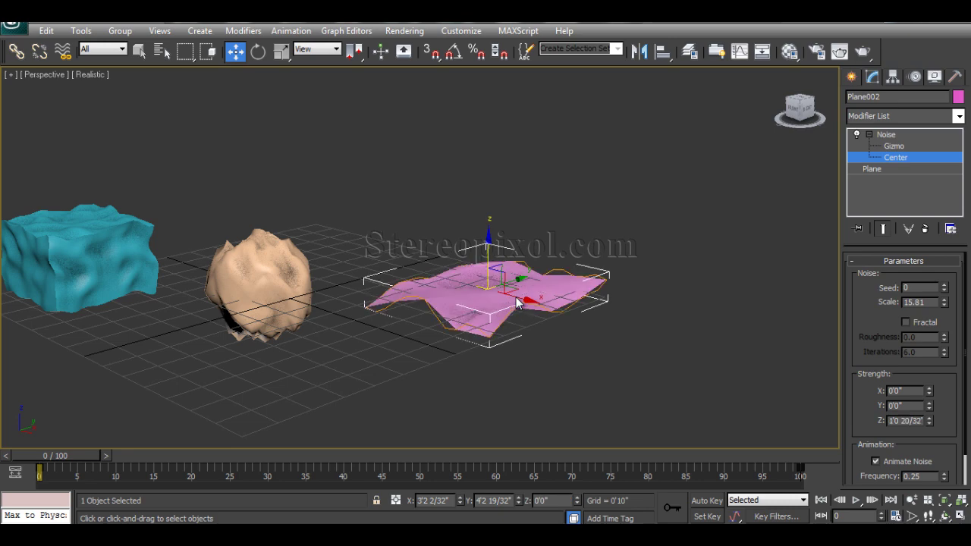
{"action": "middle_click_drag", "start_coordinate": [516, 303], "coordinate": [531, 338], "text": "alt"}
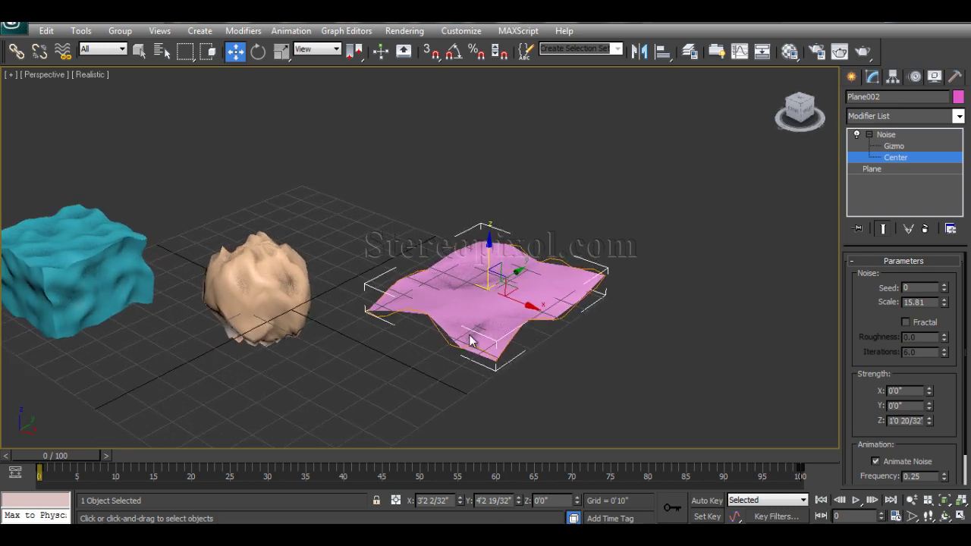
{"action": "middle_click_drag", "start_coordinate": [470, 336], "coordinate": [510, 360]}
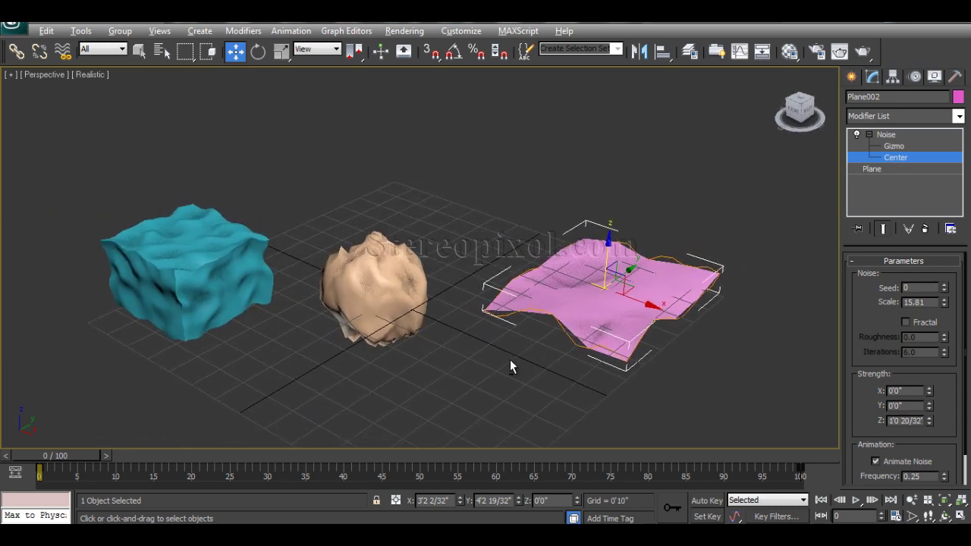
{"action": "scroll", "coordinate": [513, 358], "scroll_direction": "down", "scroll_amount": 3}
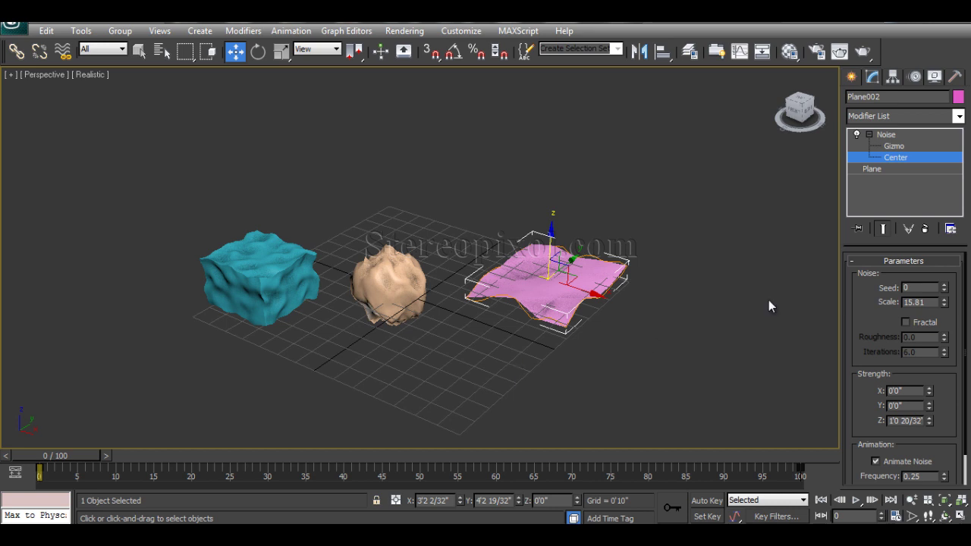
{"action": "scroll", "coordinate": [586, 330], "scroll_direction": "up", "scroll_amount": 4}
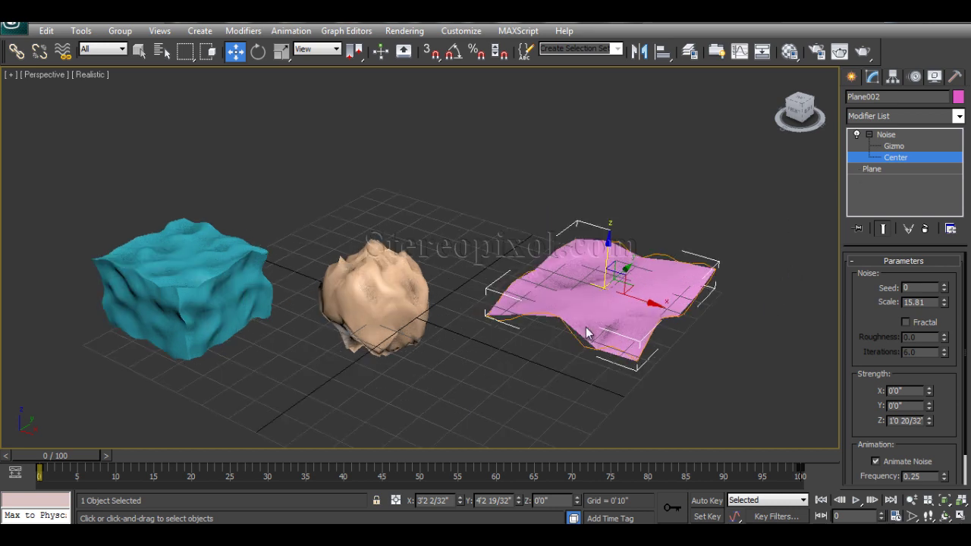